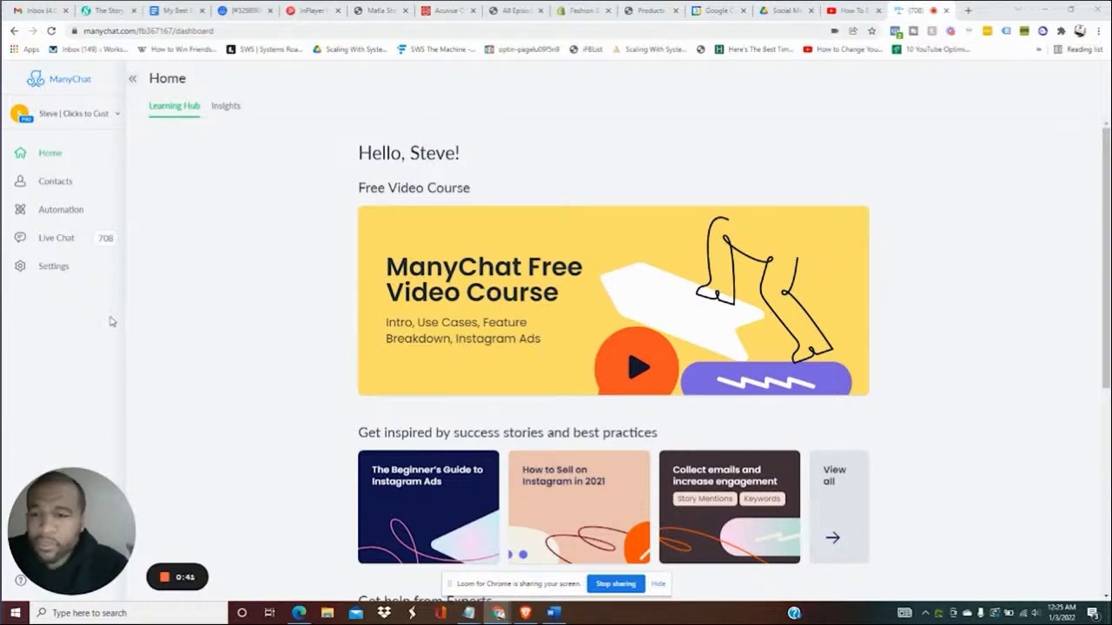
Step: Open the reply flow of the "Got a marketing question?" question from the Instagram Conversation Starters automation
{"action": "left_click", "coordinate": [60, 215]}
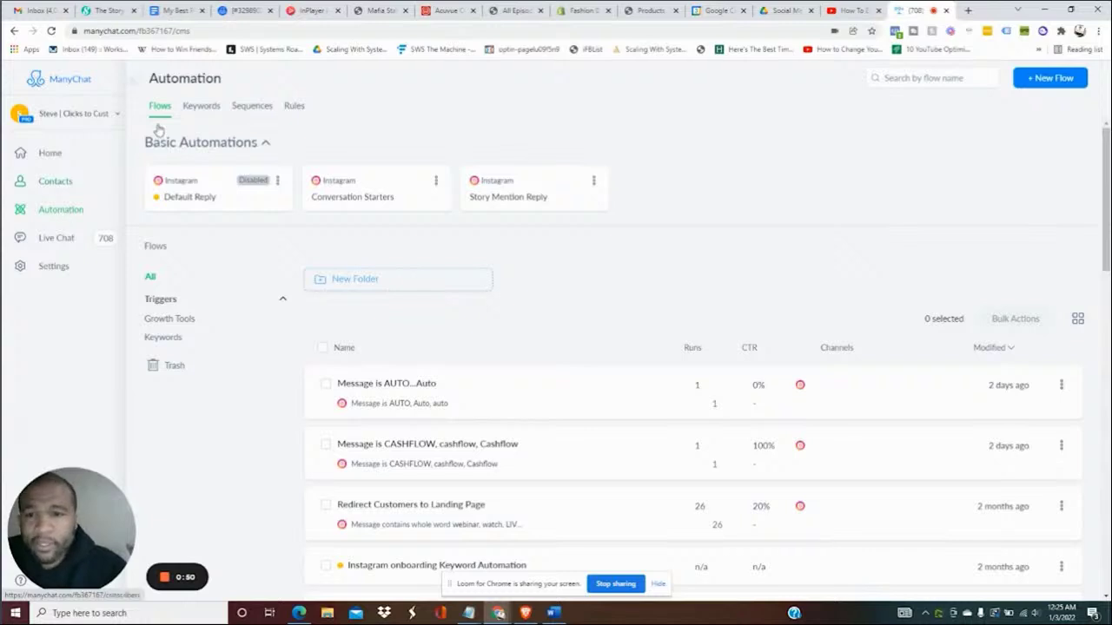
{"action": "left_click", "coordinate": [371, 197]}
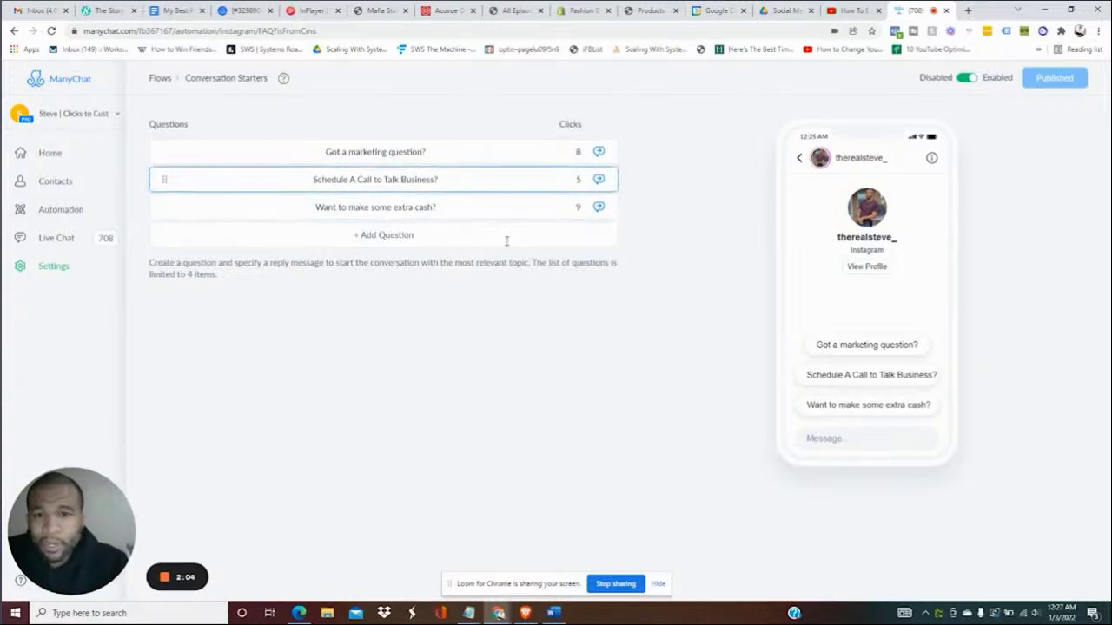
{"action": "left_click", "coordinate": [523, 152]}
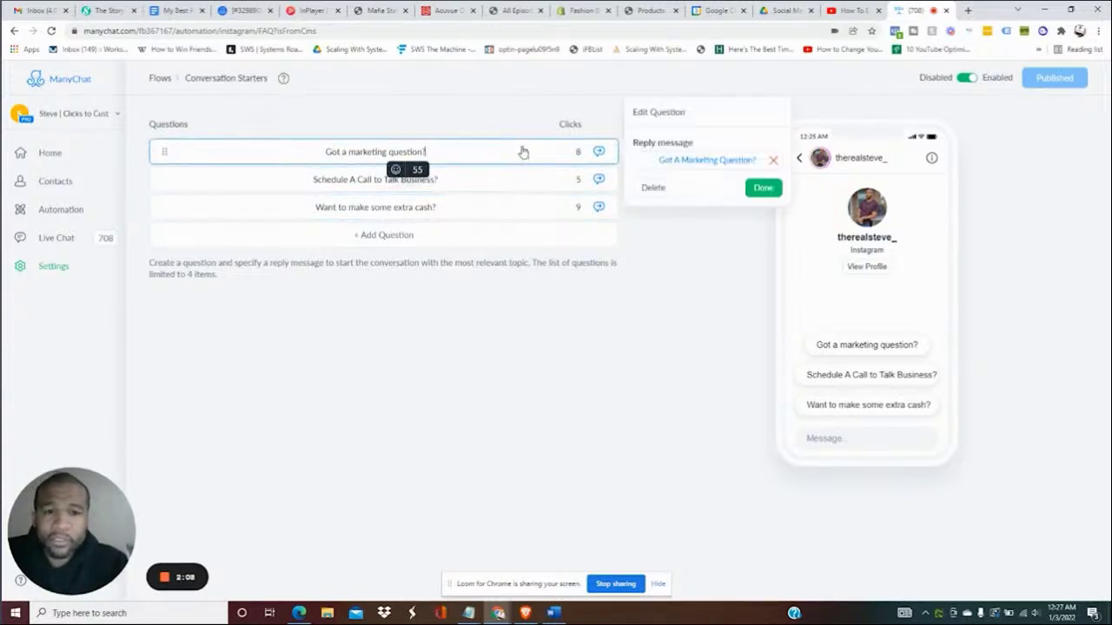
{"action": "left_click", "coordinate": [600, 153]}
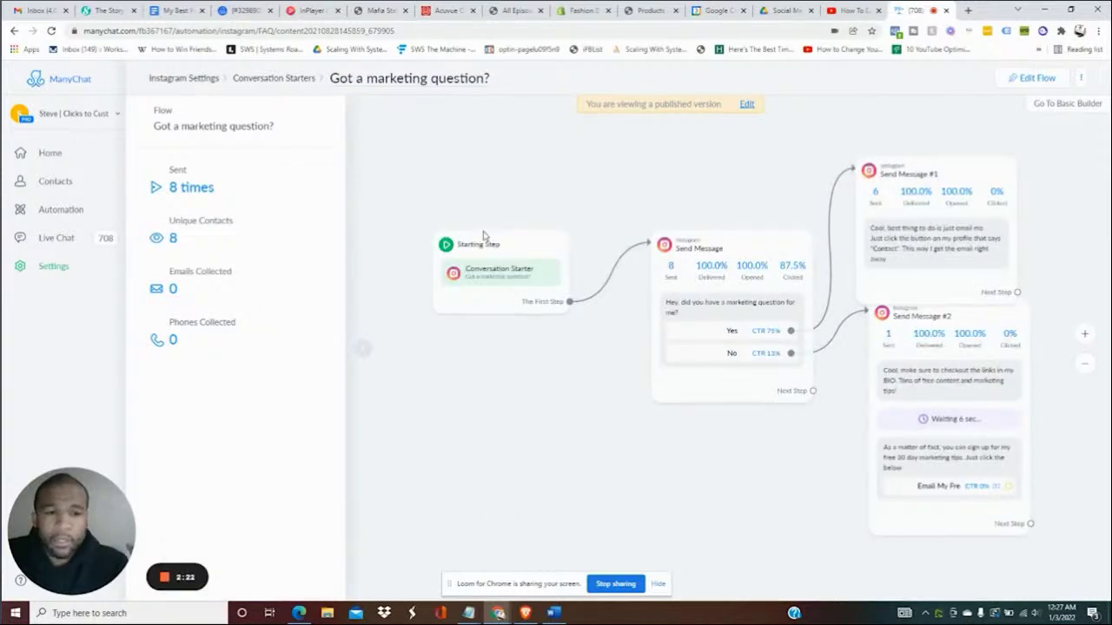
Step: Review the statistics and message texts of the Send Message and Send Message #1 steps in the flow
{"action": "left_click", "coordinate": [719, 312]}
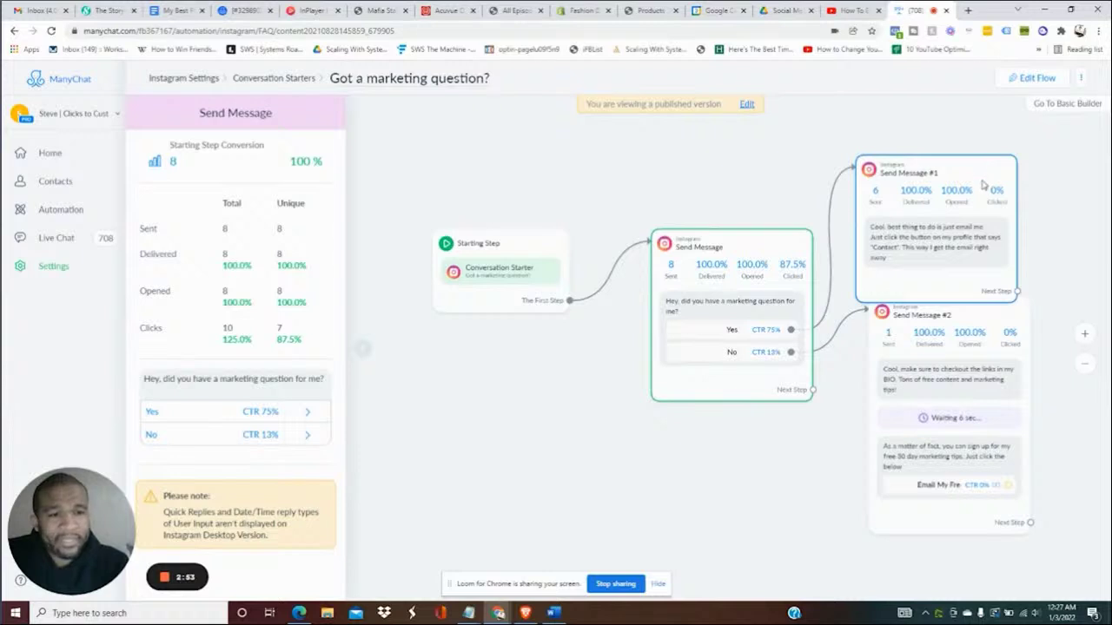
{"action": "scroll", "coordinate": [831, 365], "scroll_direction": "down", "scroll_amount": 1}
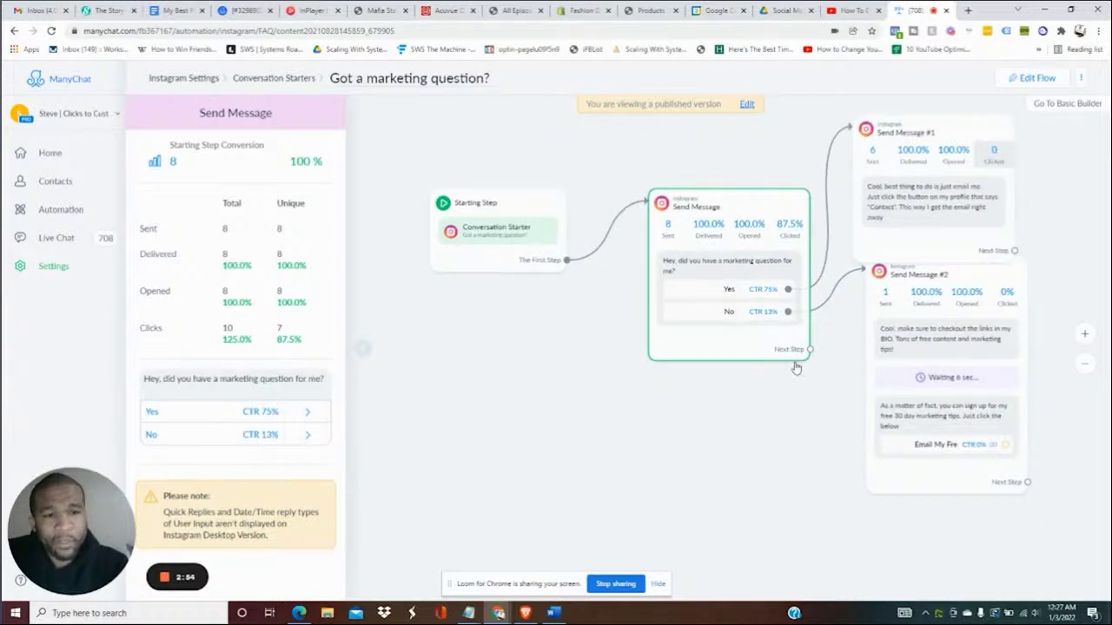
{"action": "left_click", "coordinate": [756, 326]}
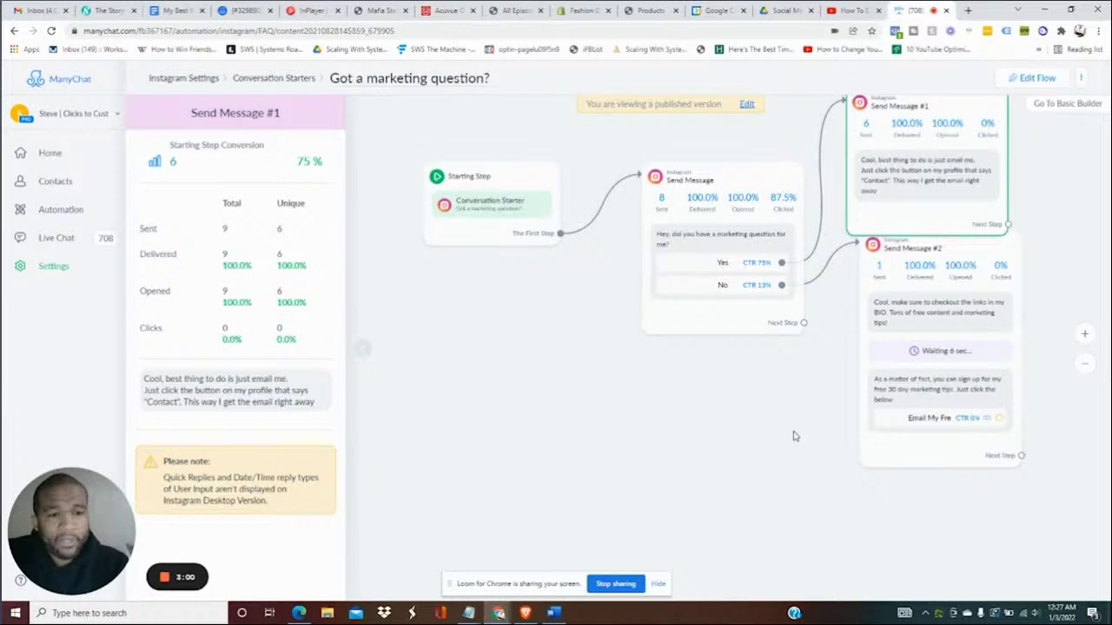
{"action": "scroll", "coordinate": [793, 436], "scroll_direction": "up", "scroll_amount": 1}
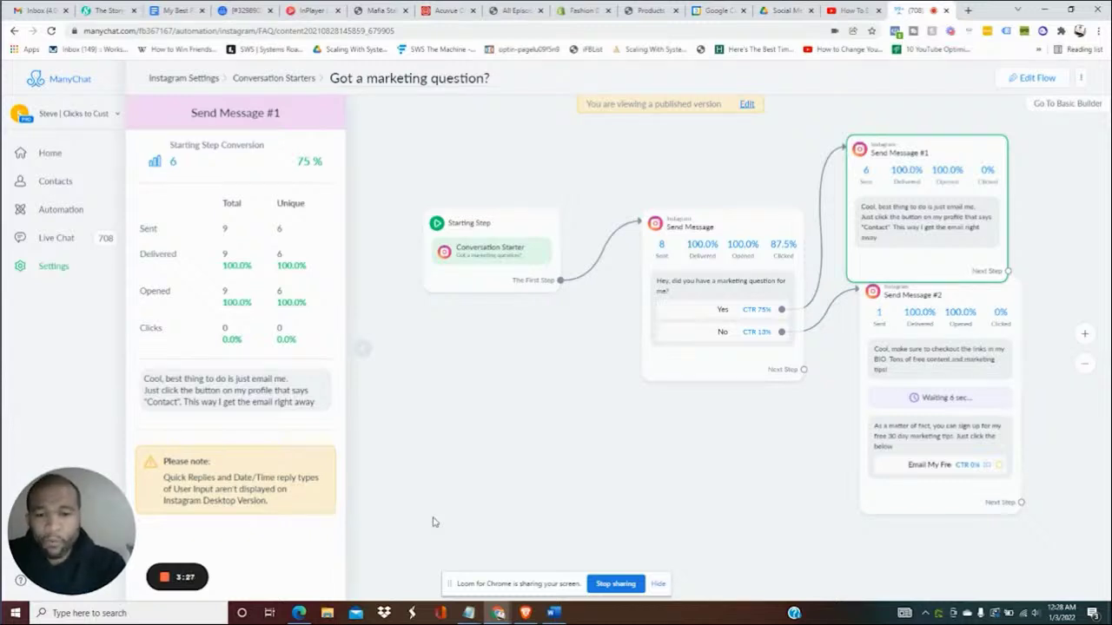
{"action": "mouse_move", "coordinate": [70, 567]}
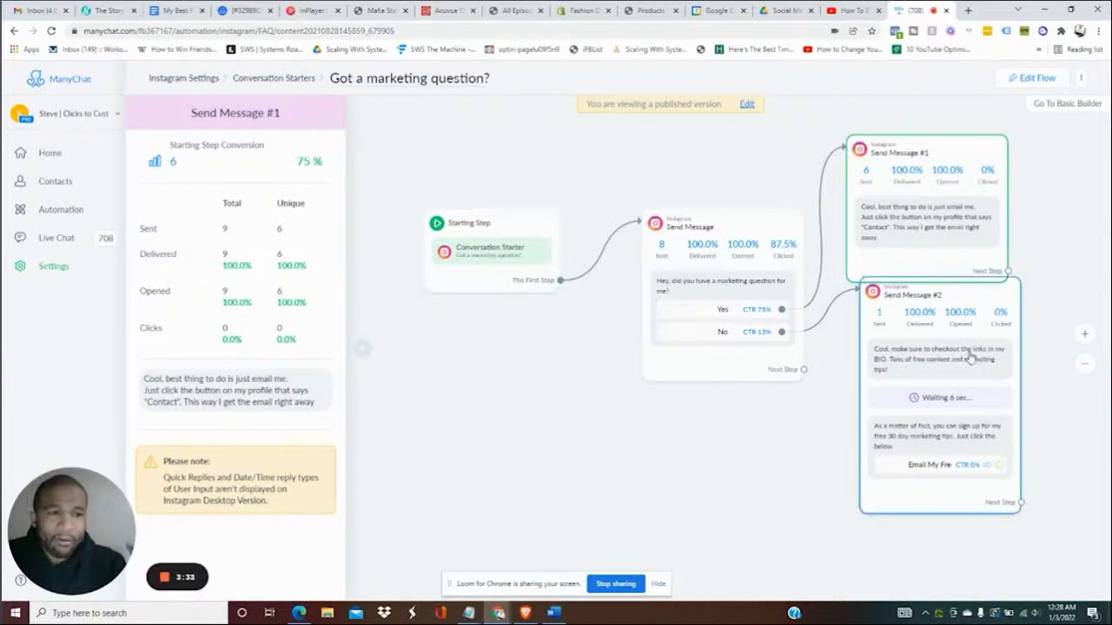
Step: Start editing the flow and add a User Input block at the end of Send Message #2
{"action": "left_click", "coordinate": [1034, 76]}
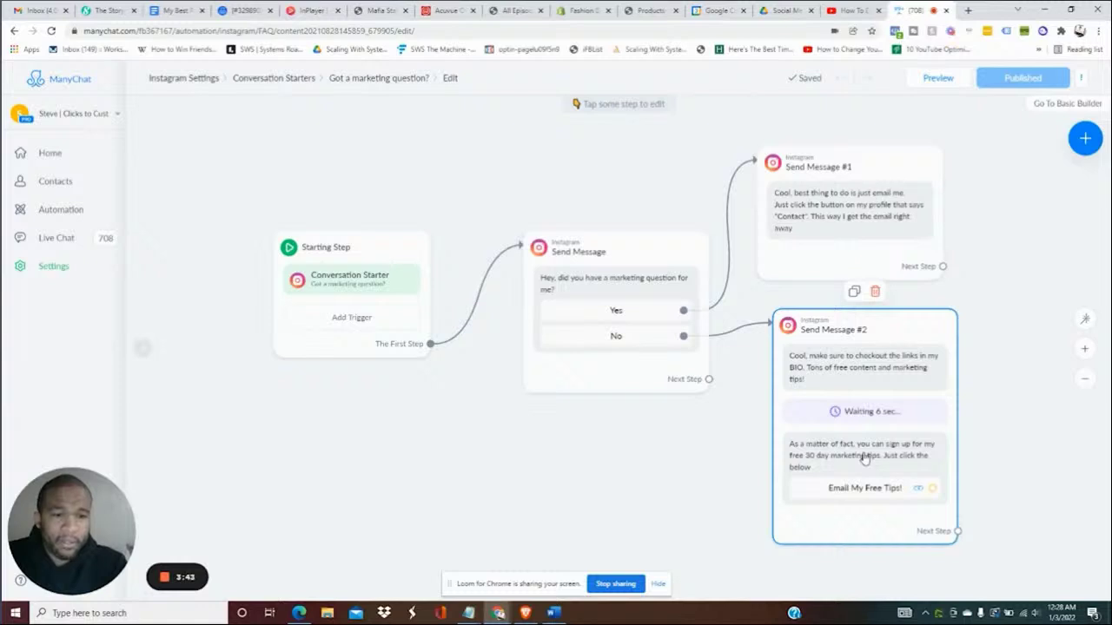
{"action": "left_click", "coordinate": [864, 457]}
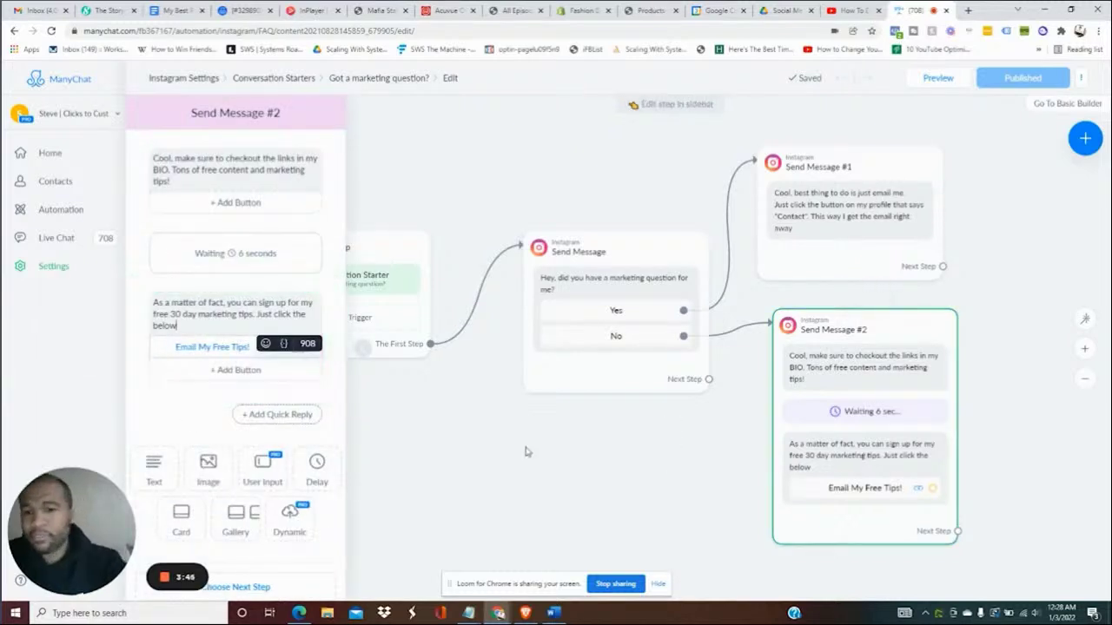
{"action": "left_click", "coordinate": [262, 465]}
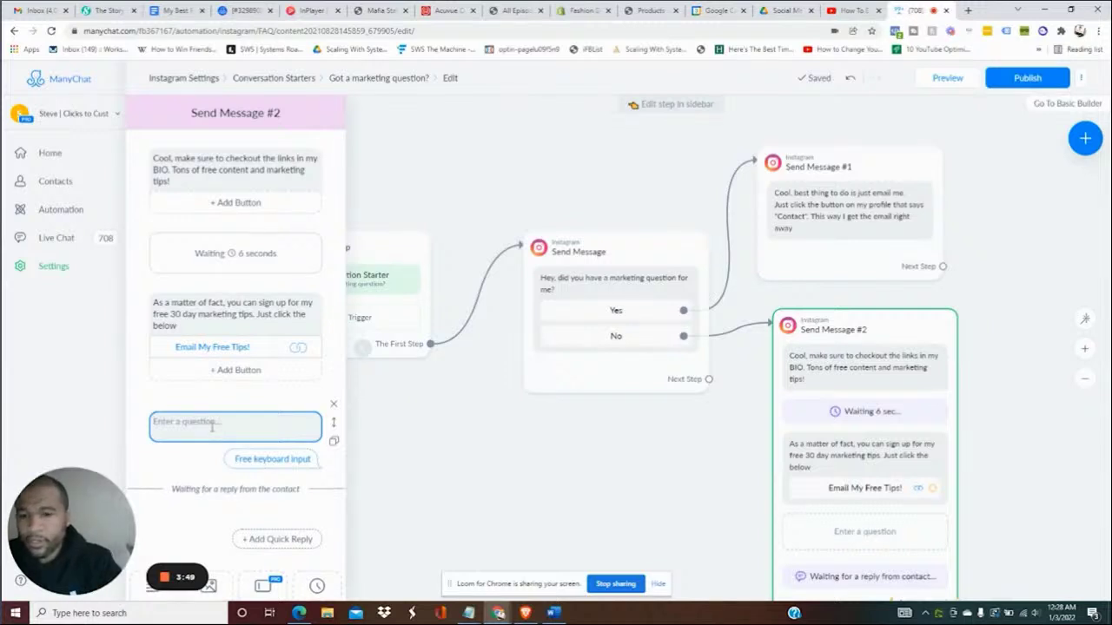
Step: Write "Enter your email here:" as the User Input question and set its reply type to Email
{"action": "left_click", "coordinate": [211, 426]}
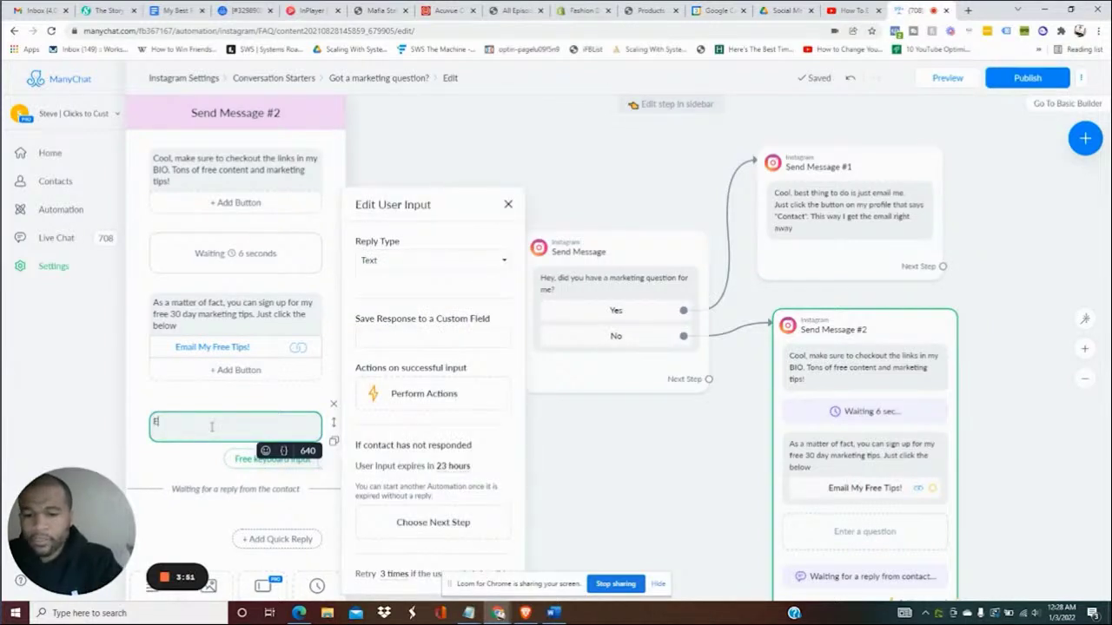
{"action": "type", "text": "Enter"}
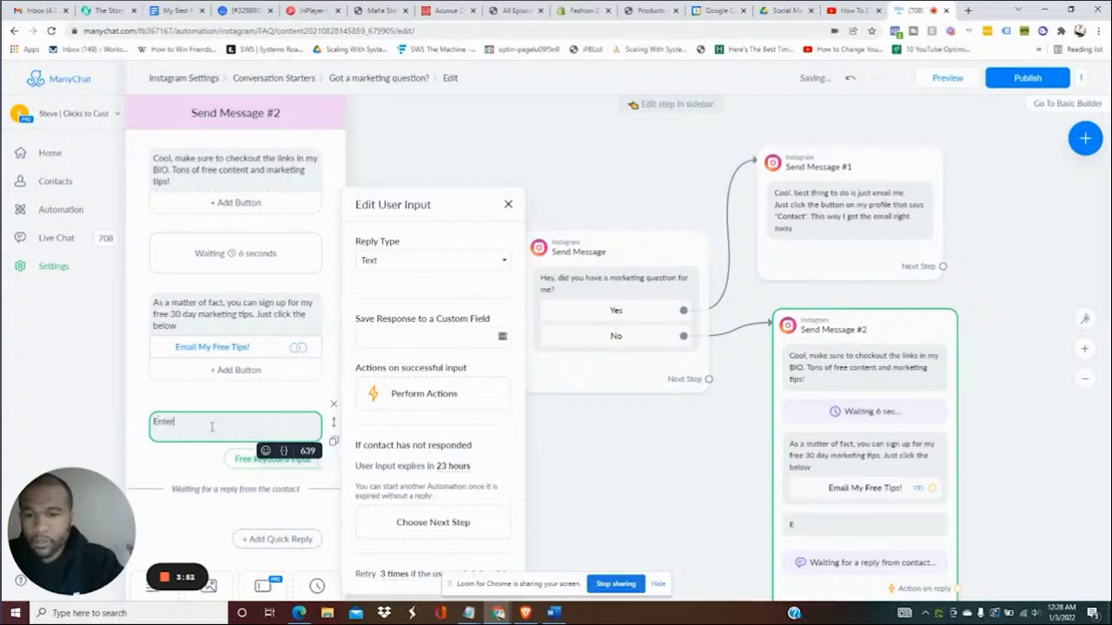
{"action": "type", "text": " you"}
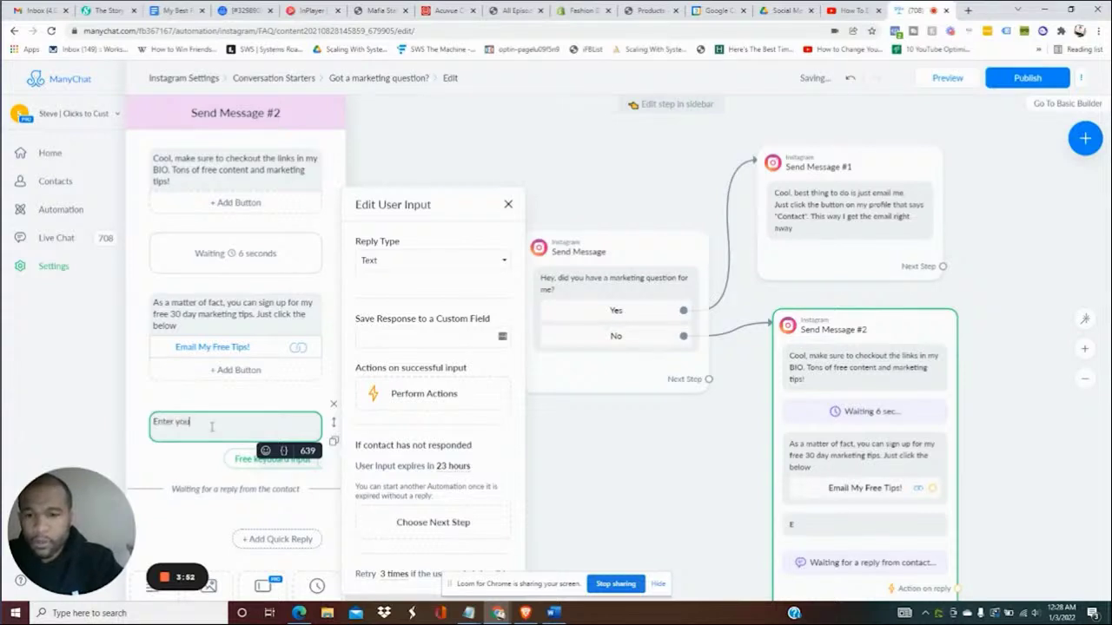
{"action": "type", "text": "r"}
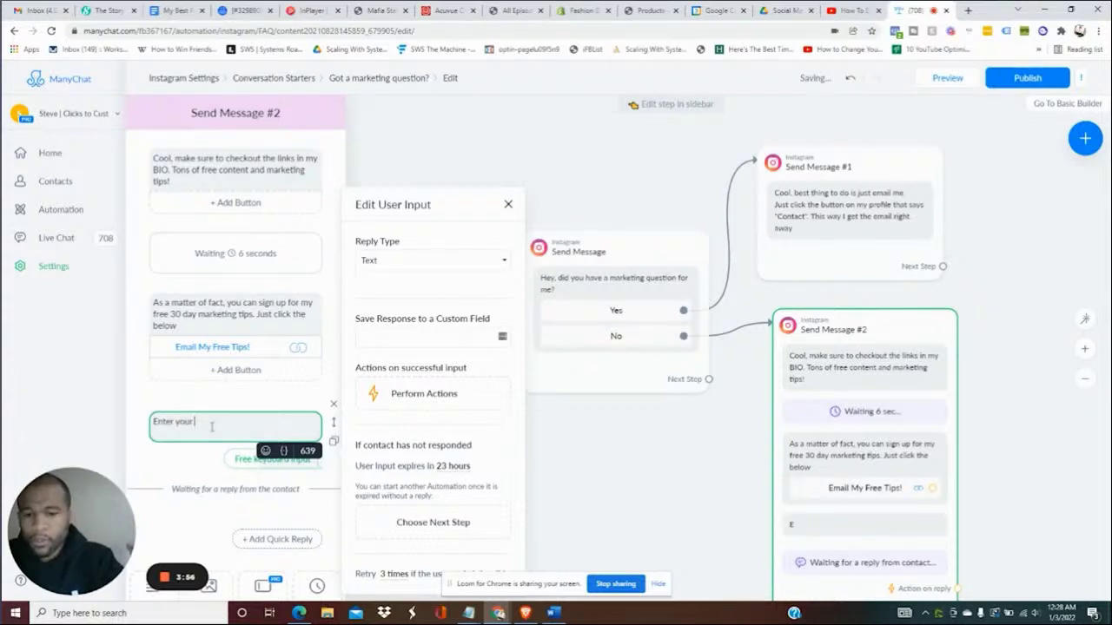
{"action": "type", "text": " email he"}
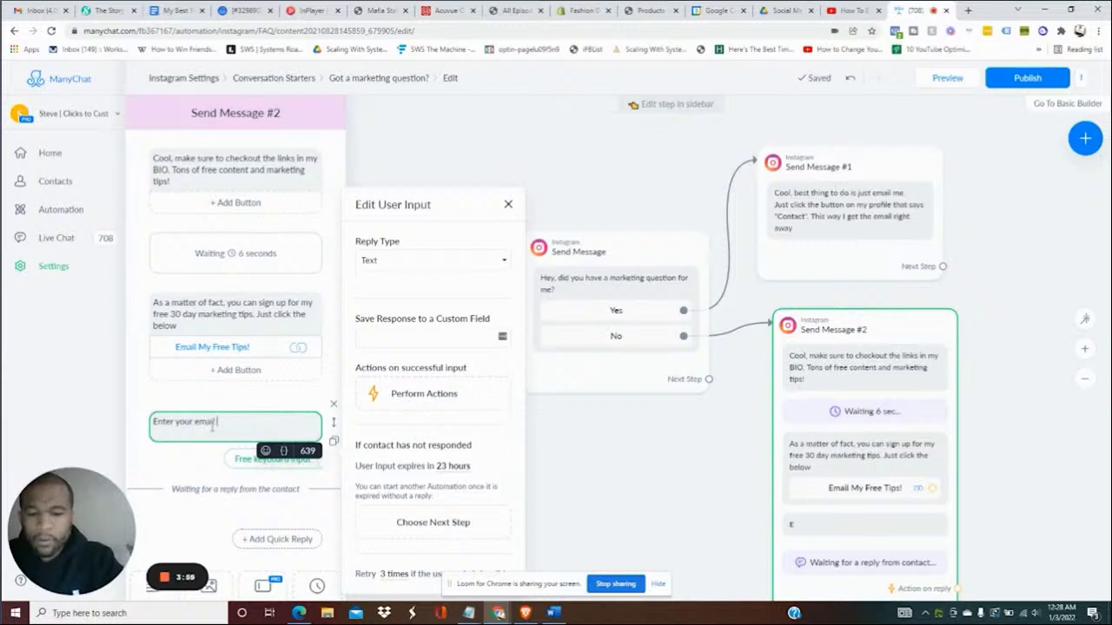
{"action": "type", "text": "re:"}
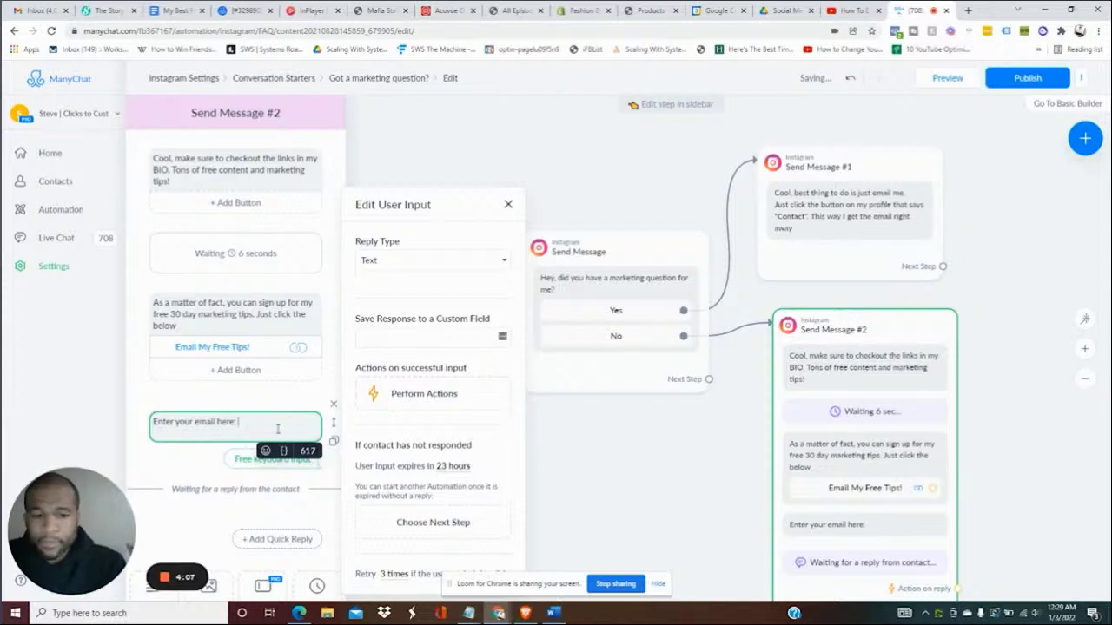
{"action": "left_click", "coordinate": [408, 266]}
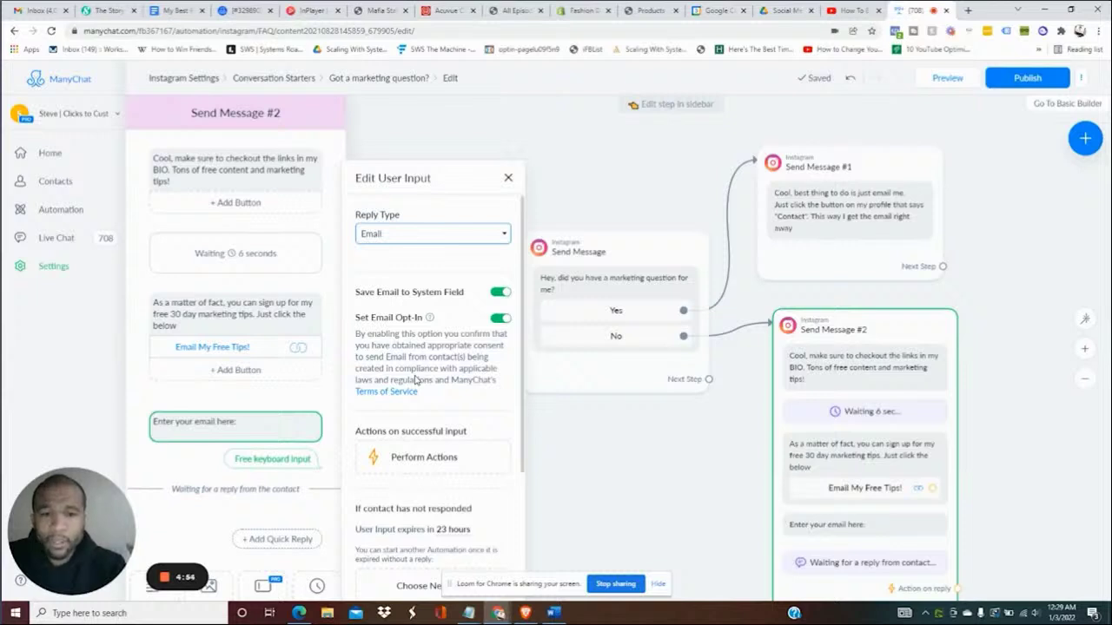
Step: Attach an Actions step for successful input of the email question and add ActiveCampaign Actions to it
{"action": "left_click", "coordinate": [438, 461]}
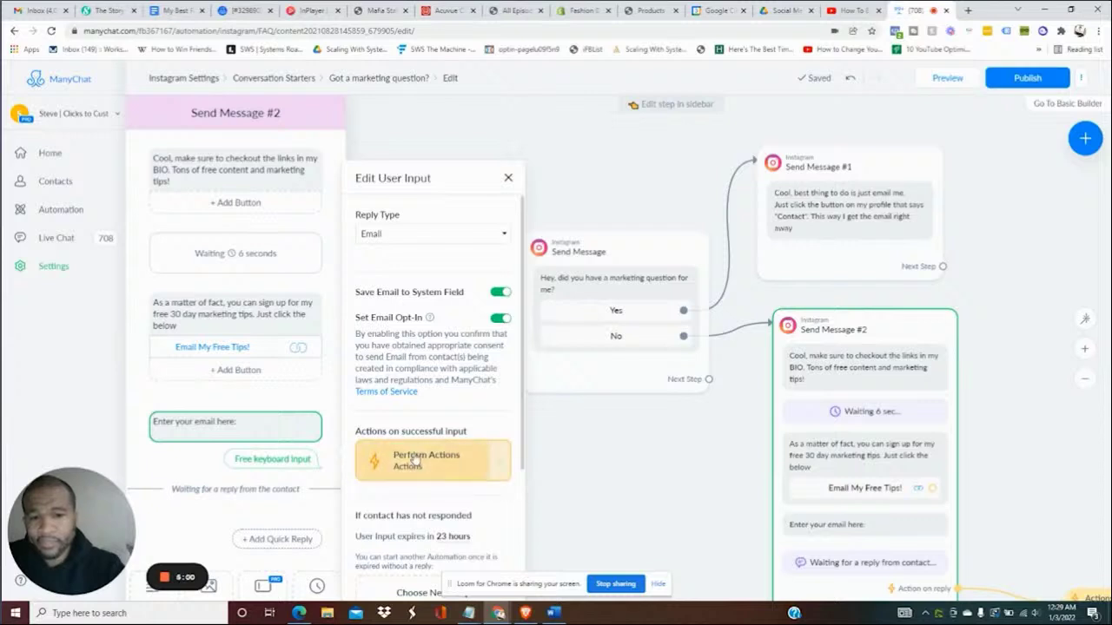
{"action": "scroll", "coordinate": [524, 505], "scroll_direction": "down", "scroll_amount": 2}
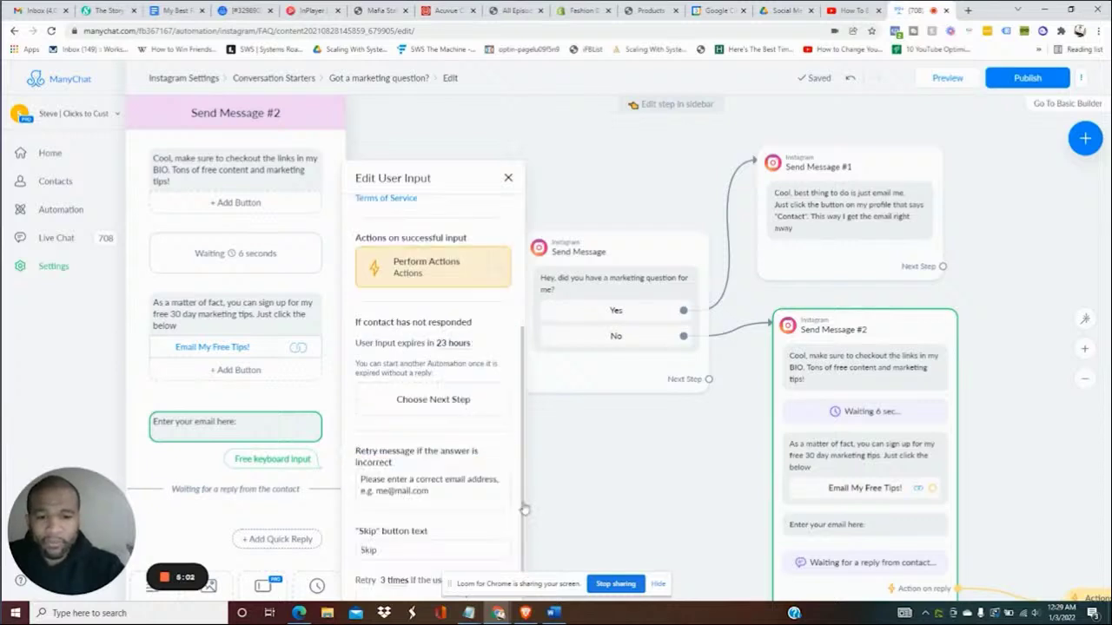
{"action": "left_click", "coordinate": [419, 268]}
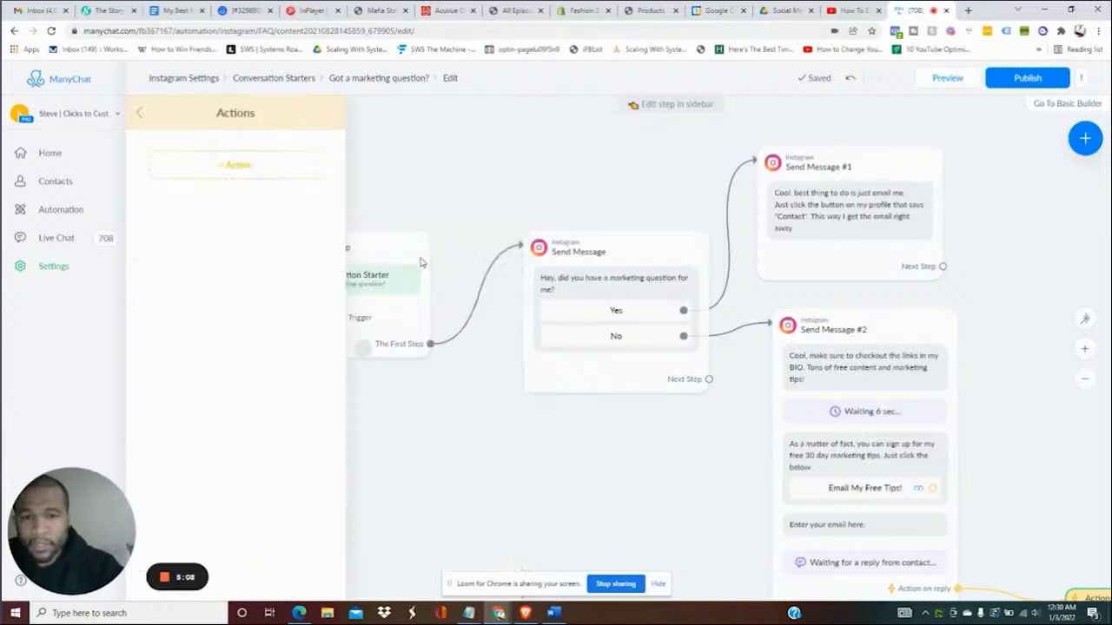
{"action": "left_click", "coordinate": [212, 165]}
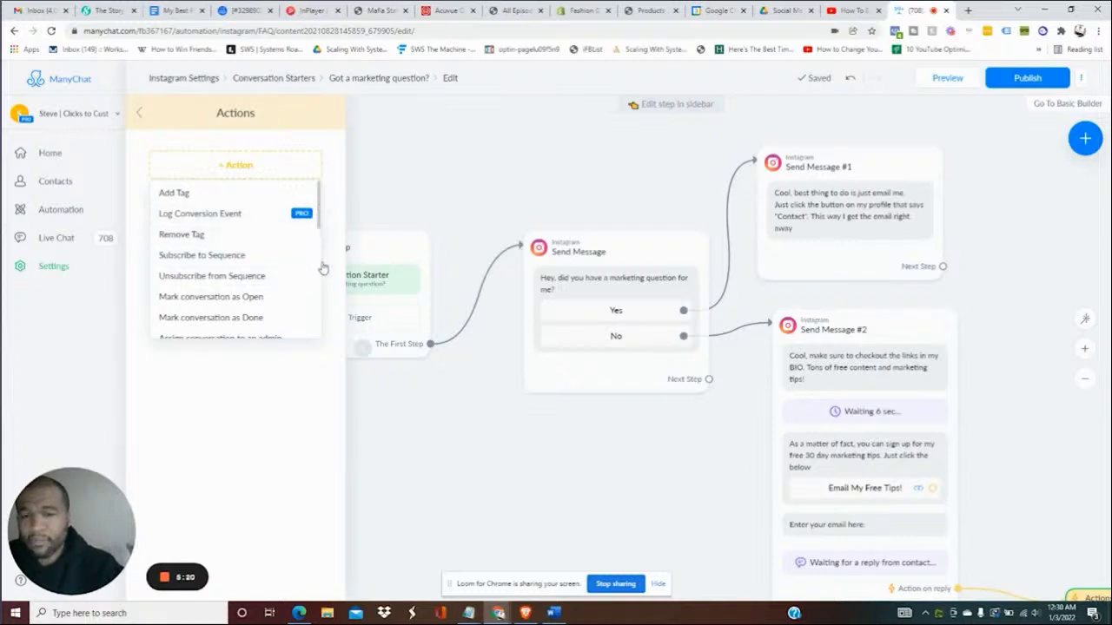
{"action": "left_click_drag", "start_coordinate": [320, 206], "coordinate": [324, 273]}
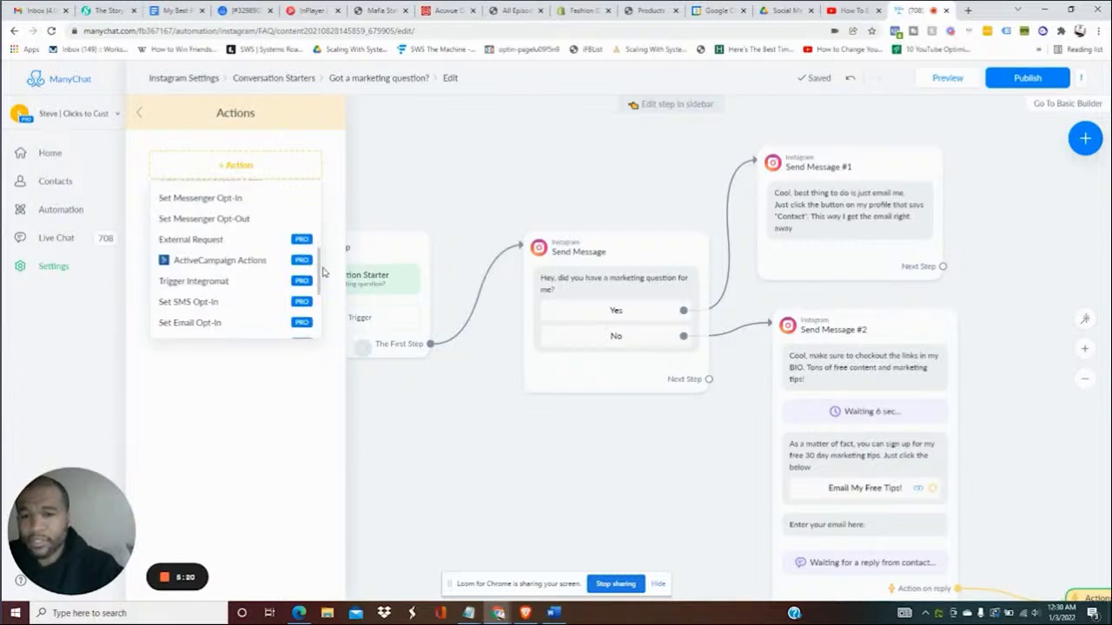
{"action": "left_click", "coordinate": [196, 261]}
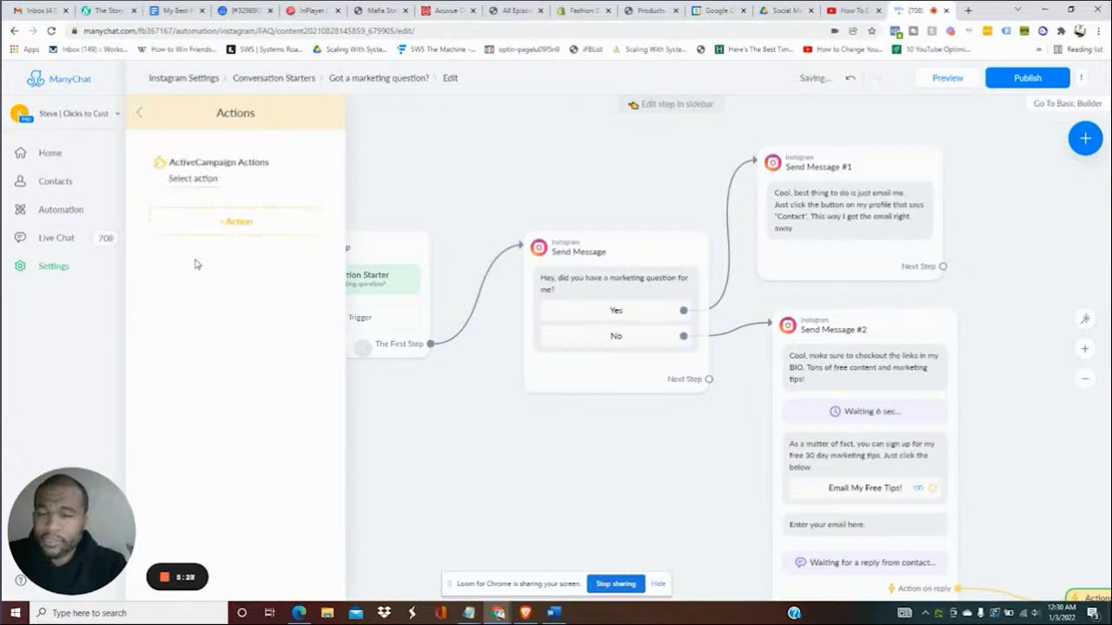
Step: Configure the ActiveCampaign action as Add Contact with the Email system field and the "Email 30 for 30 Course" list, and save it
{"action": "left_click", "coordinate": [198, 179]}
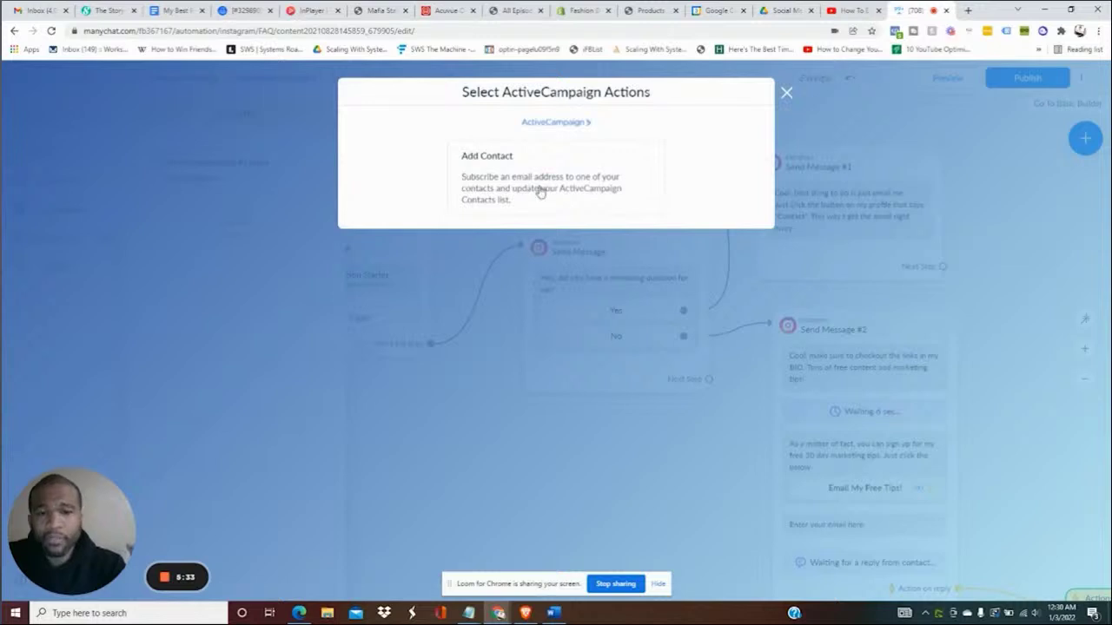
{"action": "left_click", "coordinate": [539, 191]}
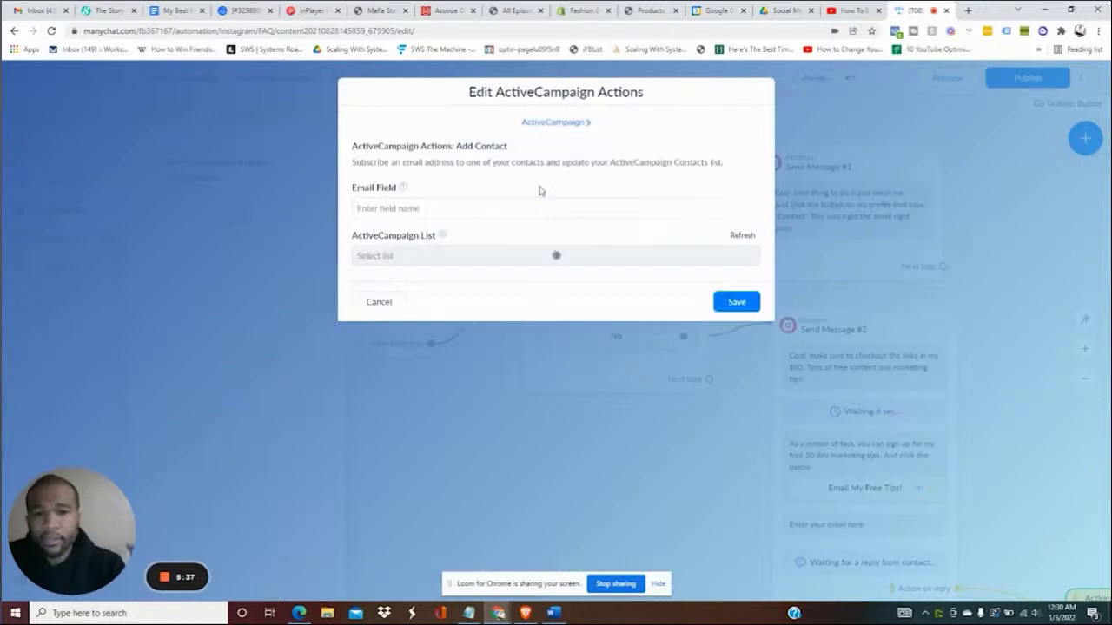
{"action": "left_click", "coordinate": [744, 304]}
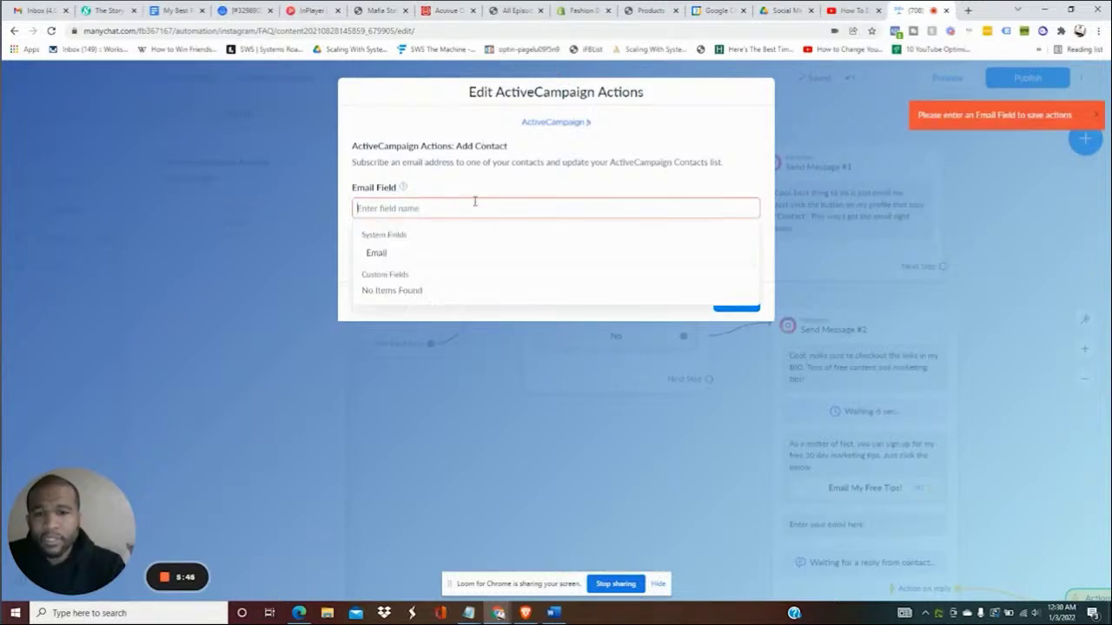
{"action": "left_click", "coordinate": [377, 253]}
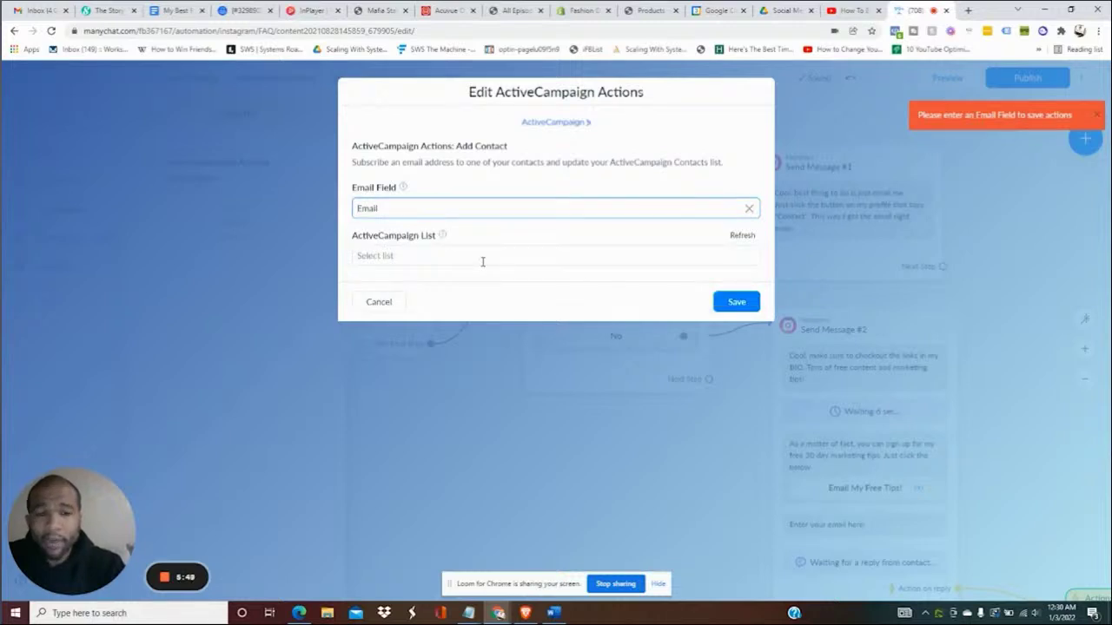
{"action": "left_click", "coordinate": [389, 254]}
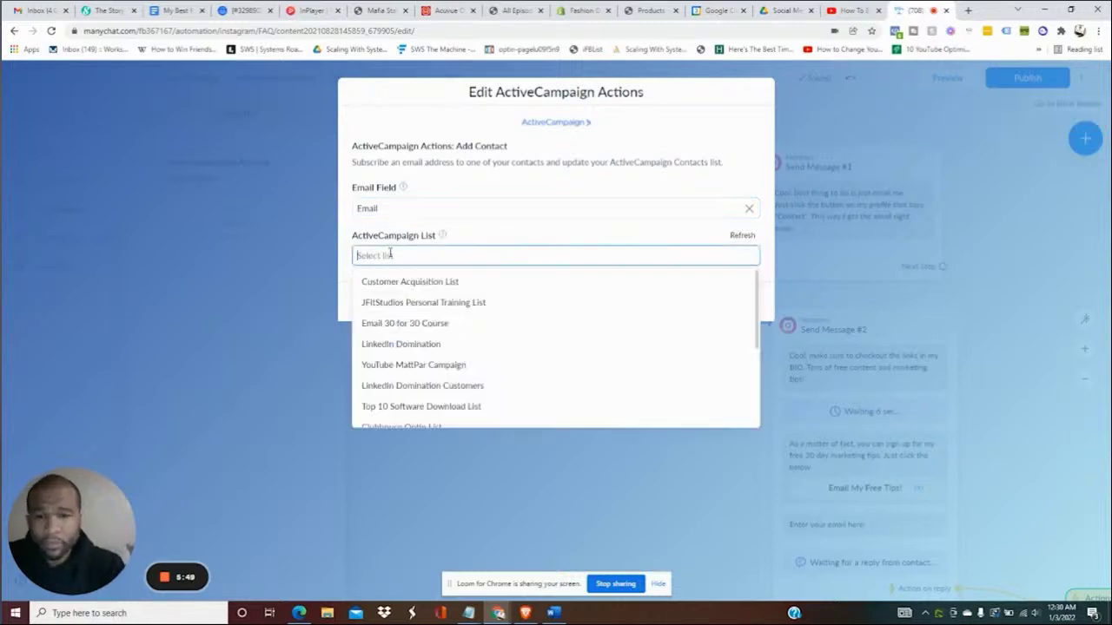
{"action": "left_click", "coordinate": [416, 325]}
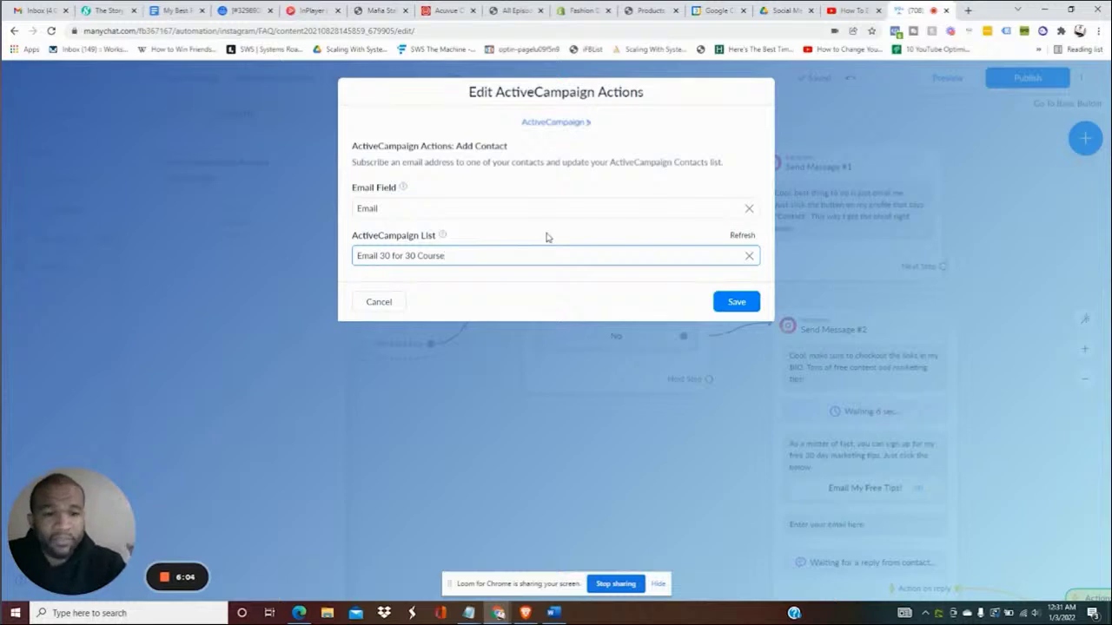
{"action": "left_click", "coordinate": [732, 307]}
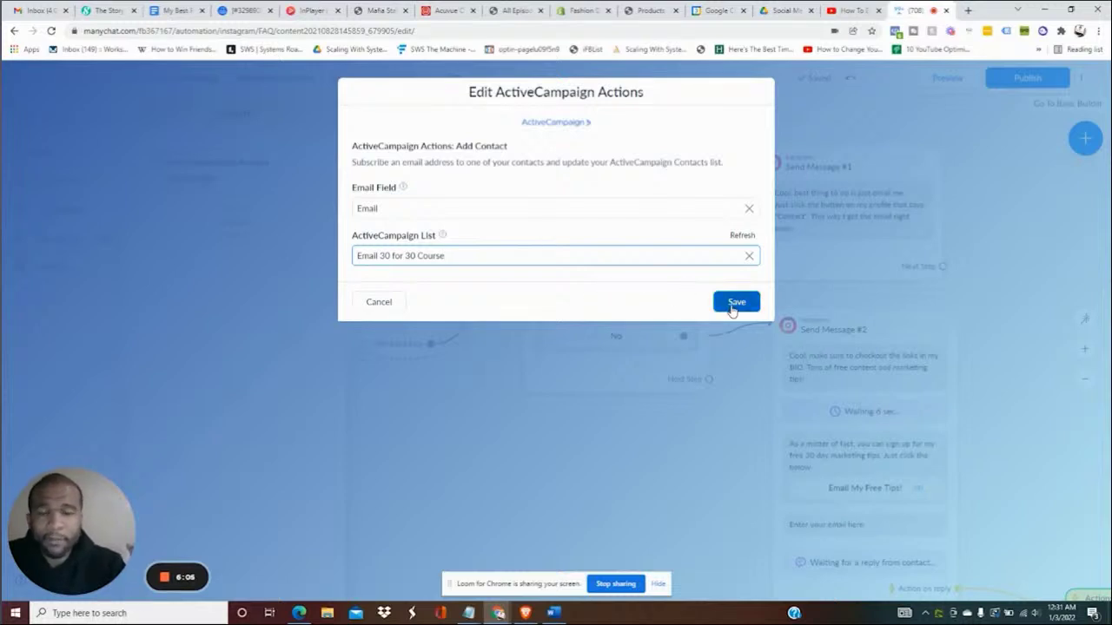
{"action": "left_click", "coordinate": [732, 307]}
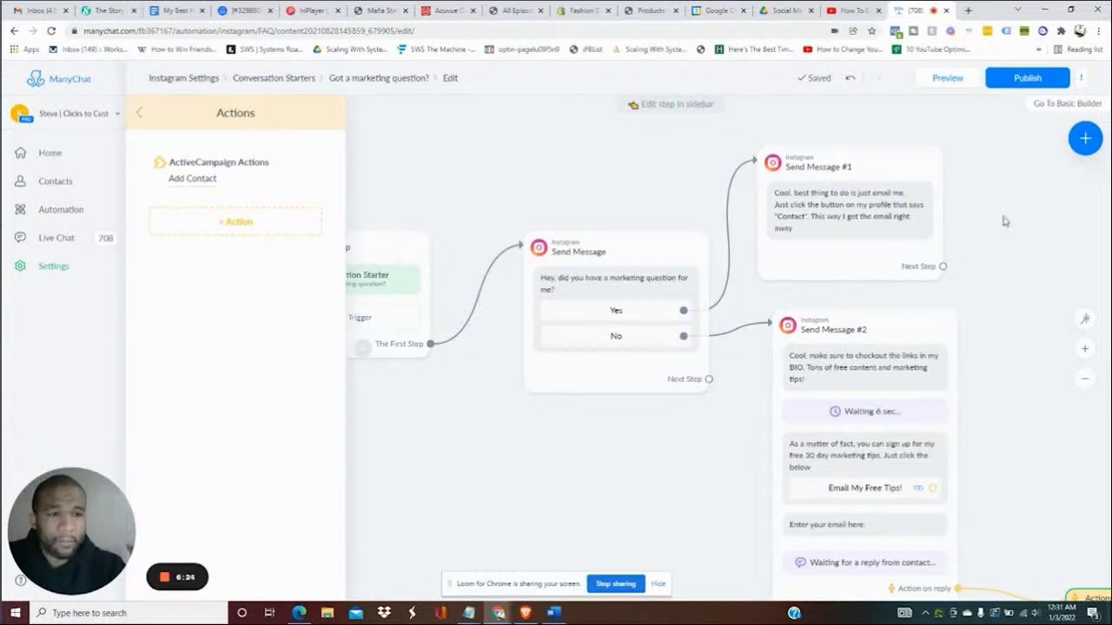
{"action": "left_click_drag", "start_coordinate": [1010, 352], "coordinate": [816, 254]}
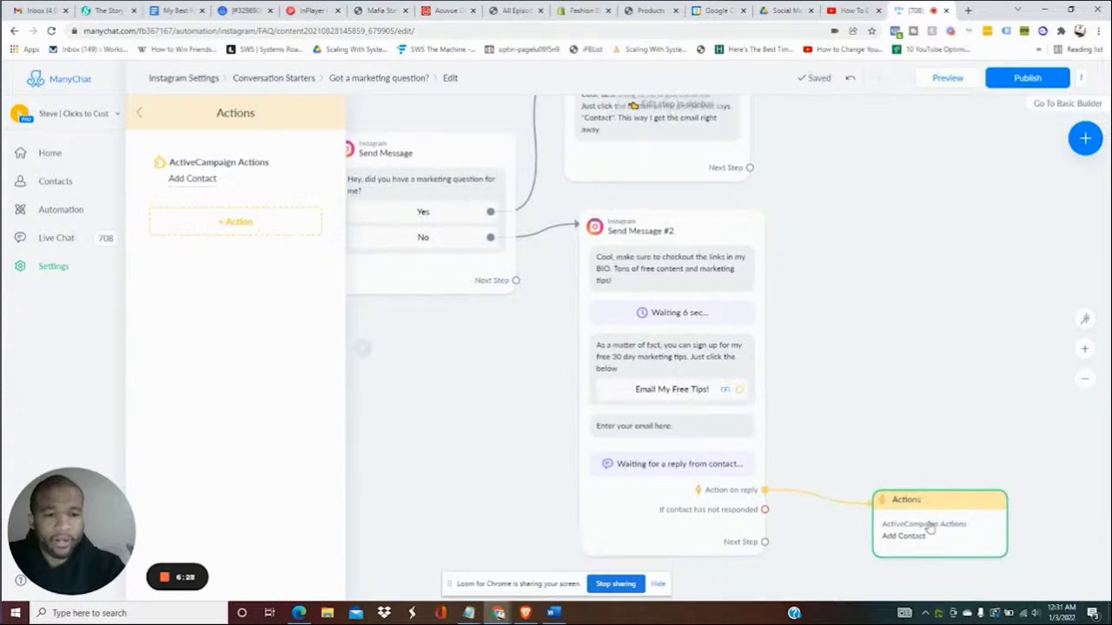
{"action": "mouse_move", "coordinate": [930, 538]}
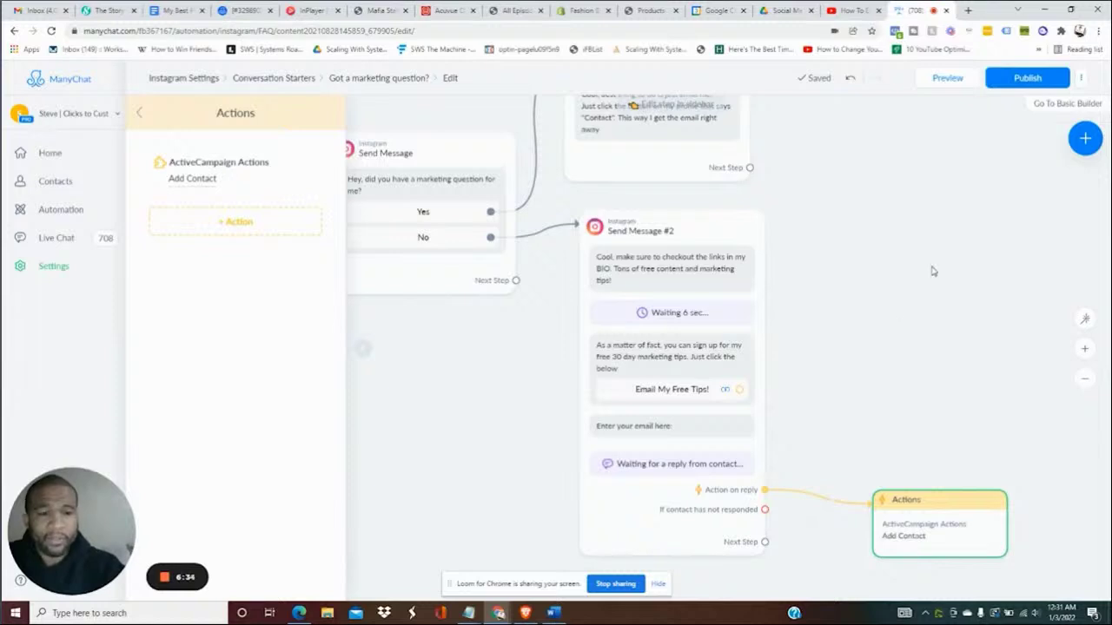
Step: Publish the "Got a marketing question?" flow and open the list of keyword automations
{"action": "left_click", "coordinate": [1022, 77]}
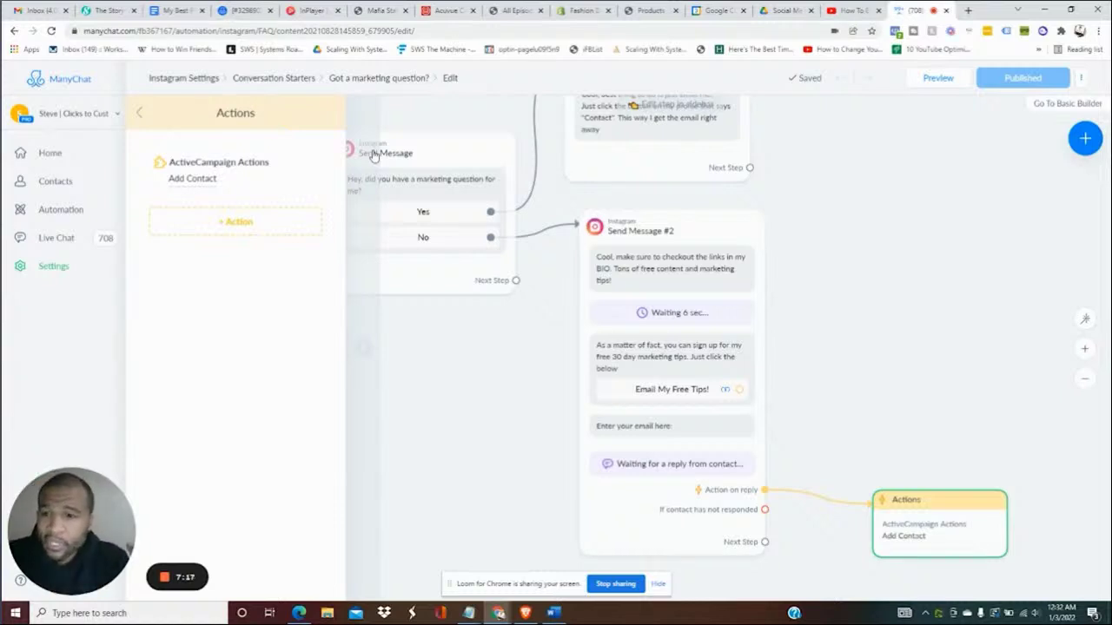
{"action": "left_click", "coordinate": [47, 215]}
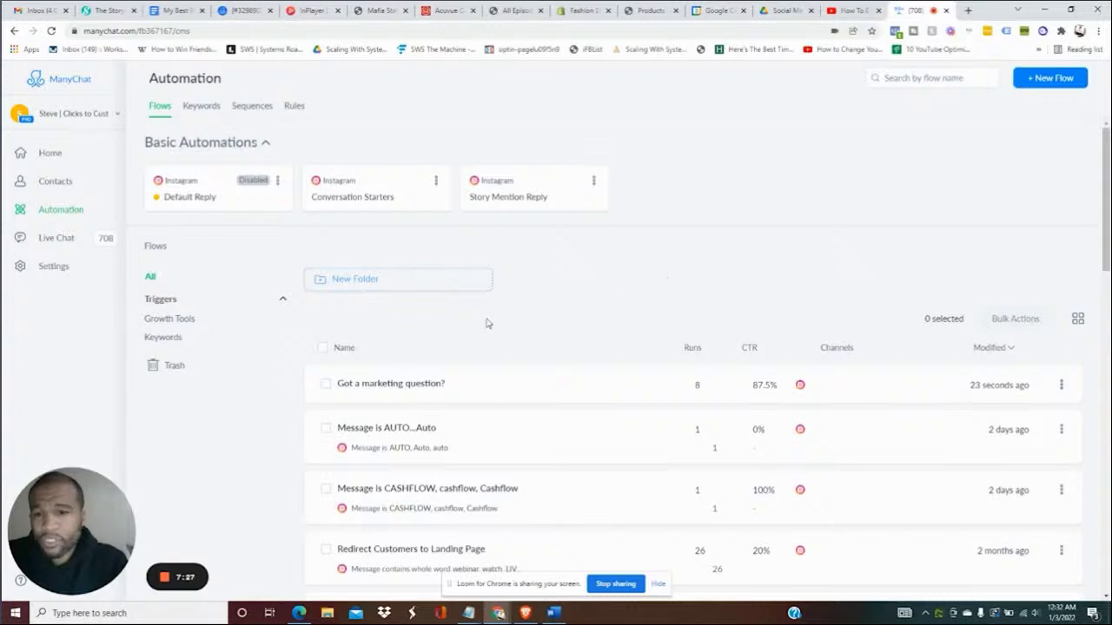
{"action": "left_click", "coordinate": [200, 106]}
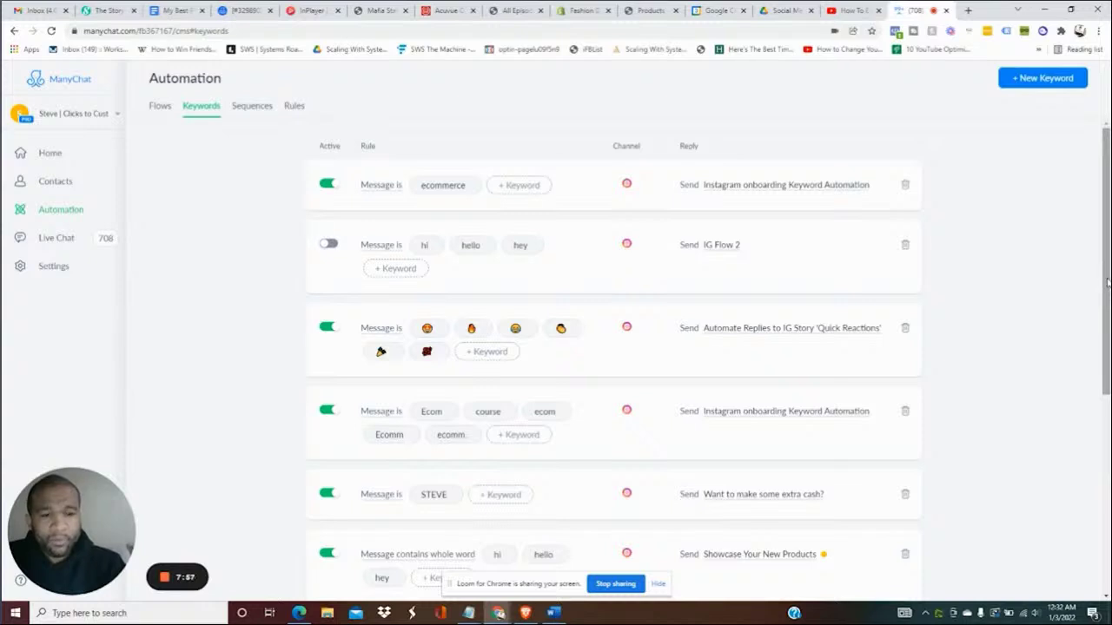
Step: Open the "Redirect Customers to Landing Page" flow from the webinar keyword rule and start editing it
{"action": "left_click_drag", "start_coordinate": [1109, 280], "coordinate": [1102, 373]}
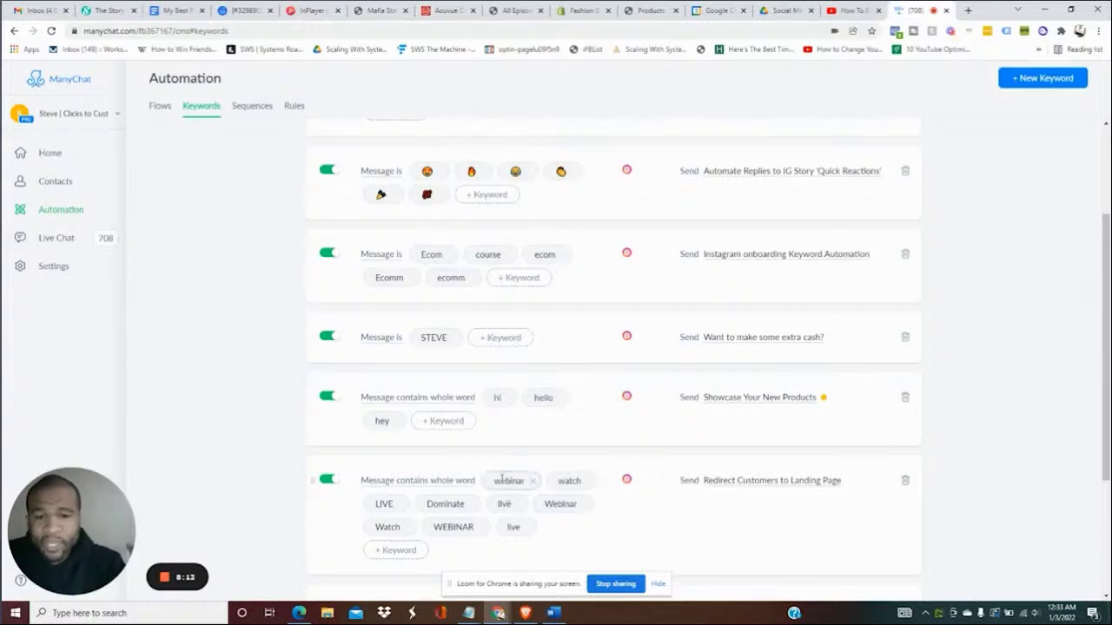
{"action": "left_click", "coordinate": [772, 483]}
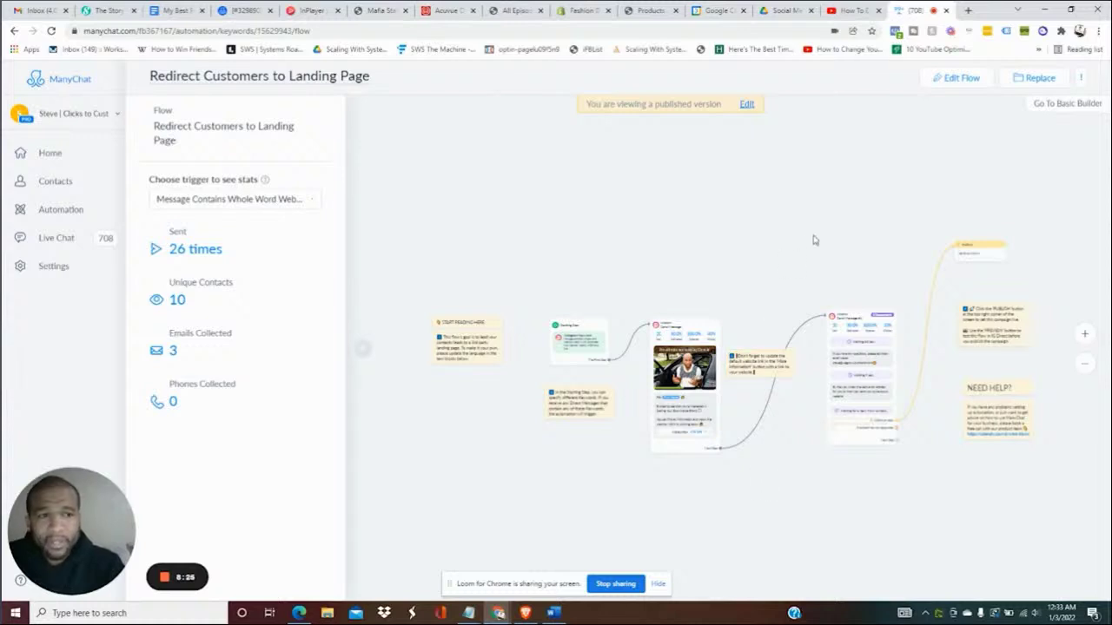
{"action": "left_click_drag", "start_coordinate": [747, 238], "coordinate": [725, 215]}
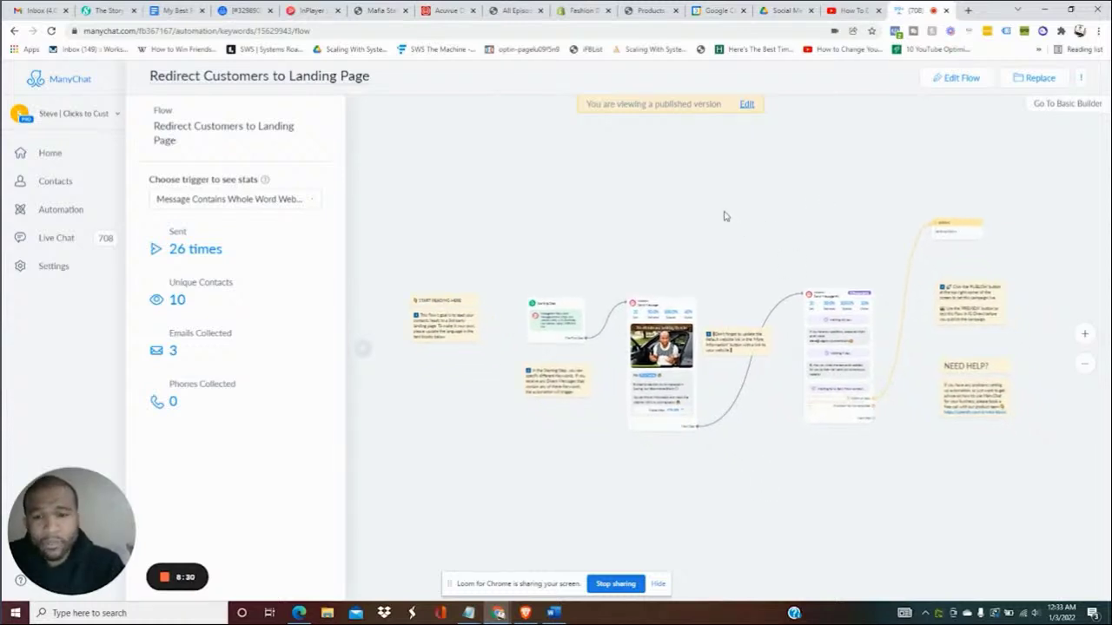
{"action": "left_click", "coordinate": [961, 79]}
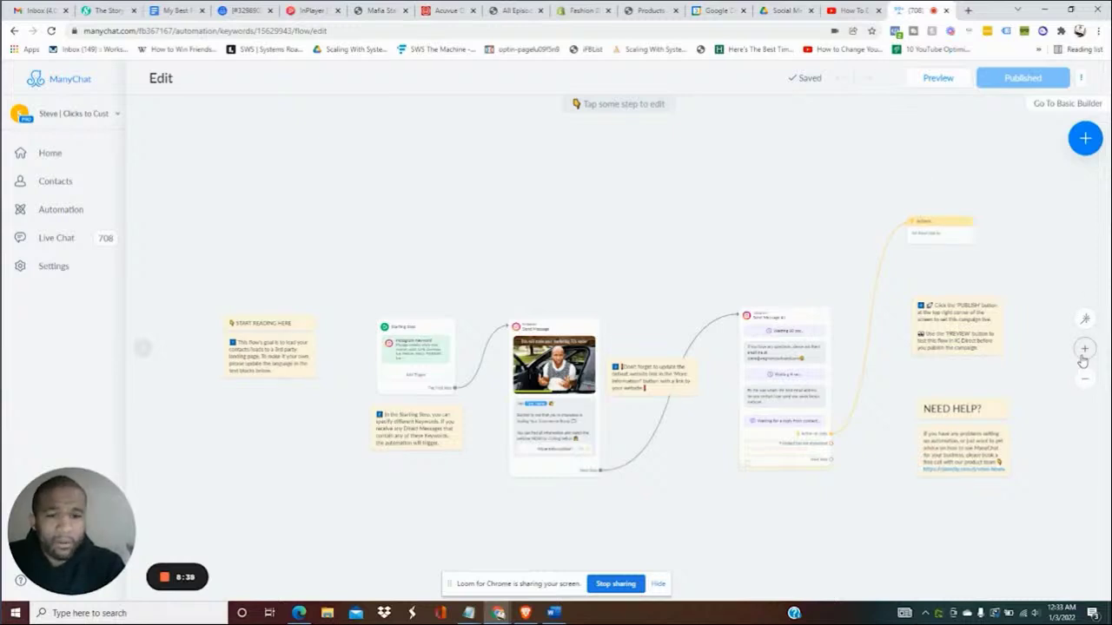
Step: Move the Starting Step note far down and away from the flow, and place the Send Message block below the Starting Step
{"action": "left_click", "coordinate": [1085, 349]}
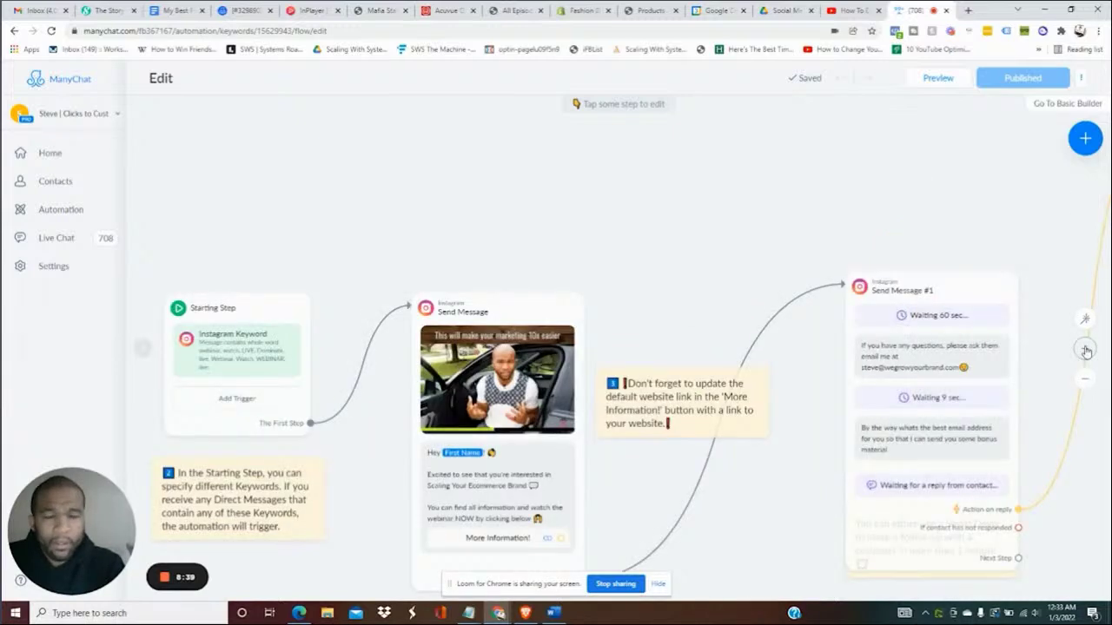
{"action": "left_click", "coordinate": [1085, 350]}
{"action": "left_click", "coordinate": [1085, 349]}
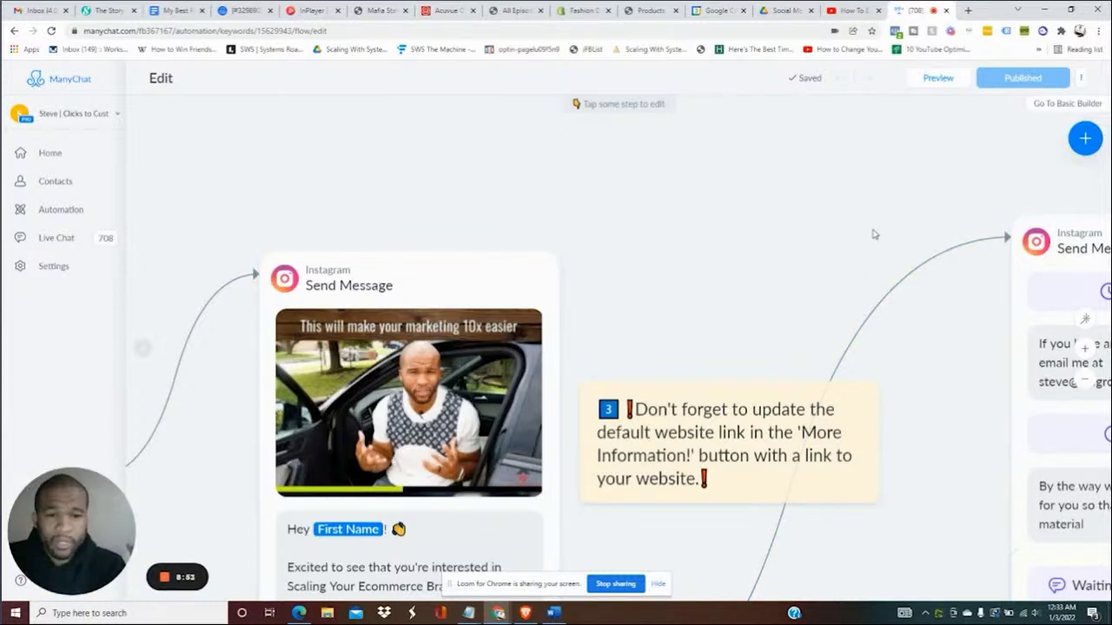
{"action": "scroll", "coordinate": [875, 234], "scroll_direction": "down", "scroll_amount": 5}
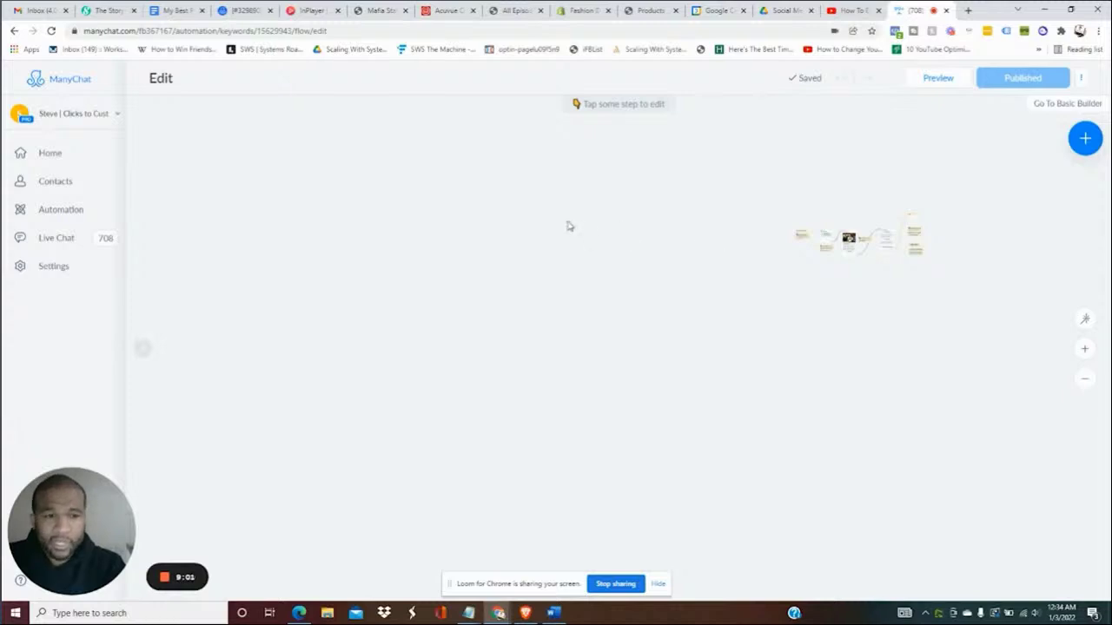
{"action": "left_click", "coordinate": [1085, 350]}
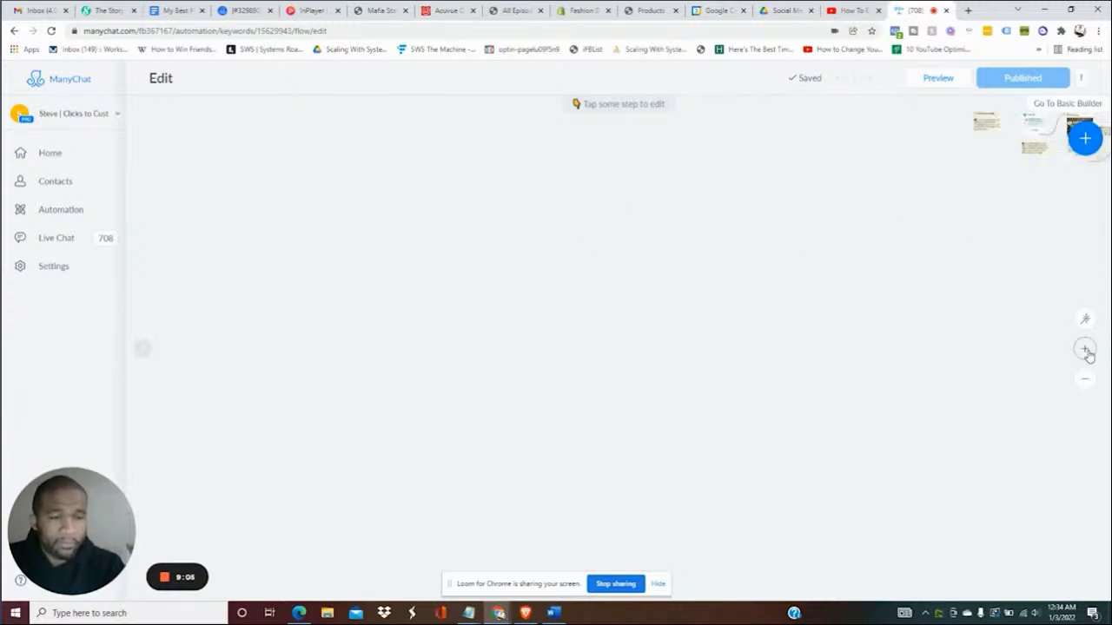
{"action": "left_click_drag", "start_coordinate": [1048, 148], "coordinate": [735, 311]}
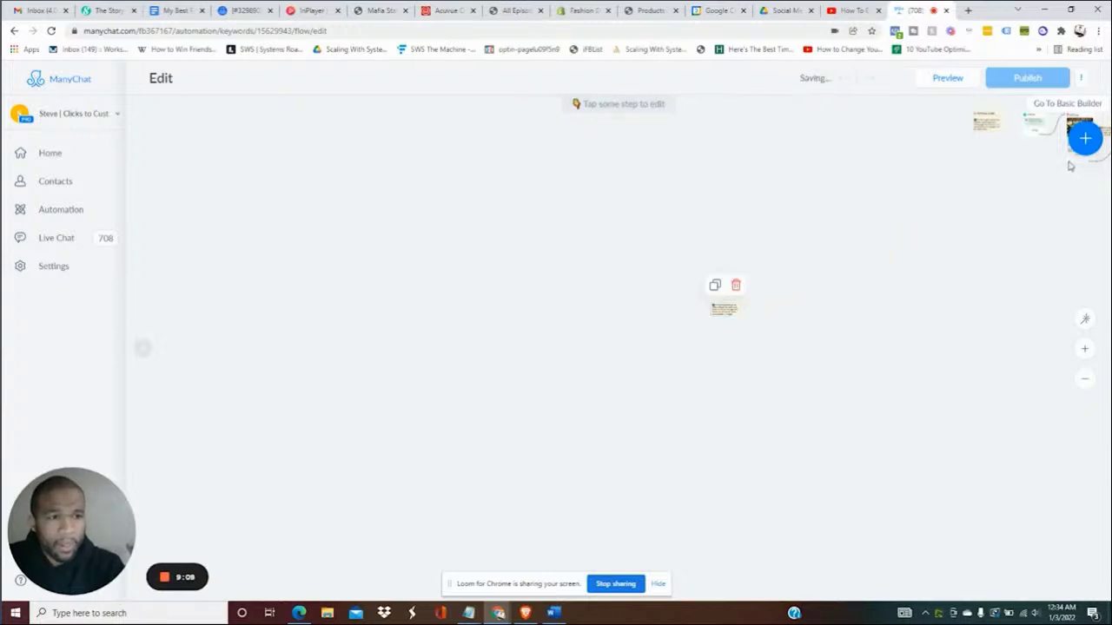
{"action": "left_click_drag", "start_coordinate": [1072, 165], "coordinate": [1043, 207]}
{"action": "left_click_drag", "start_coordinate": [918, 235], "coordinate": [514, 371]}
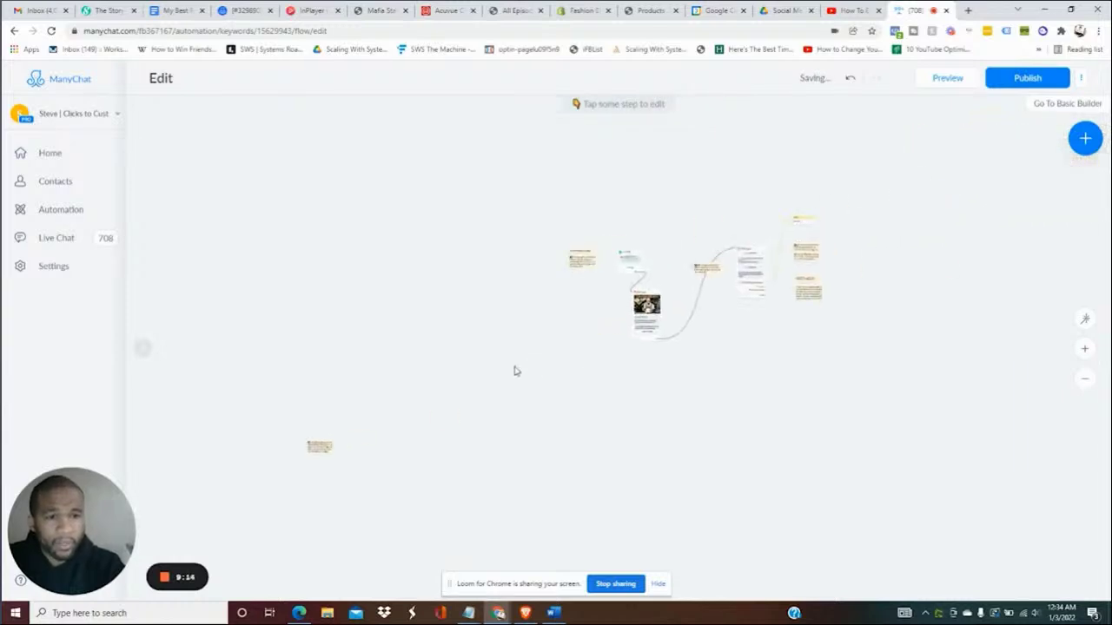
Step: Examine the contents of the Send Message and Send Message #1 blocks in the webinar flow
{"action": "left_click", "coordinate": [1086, 349]}
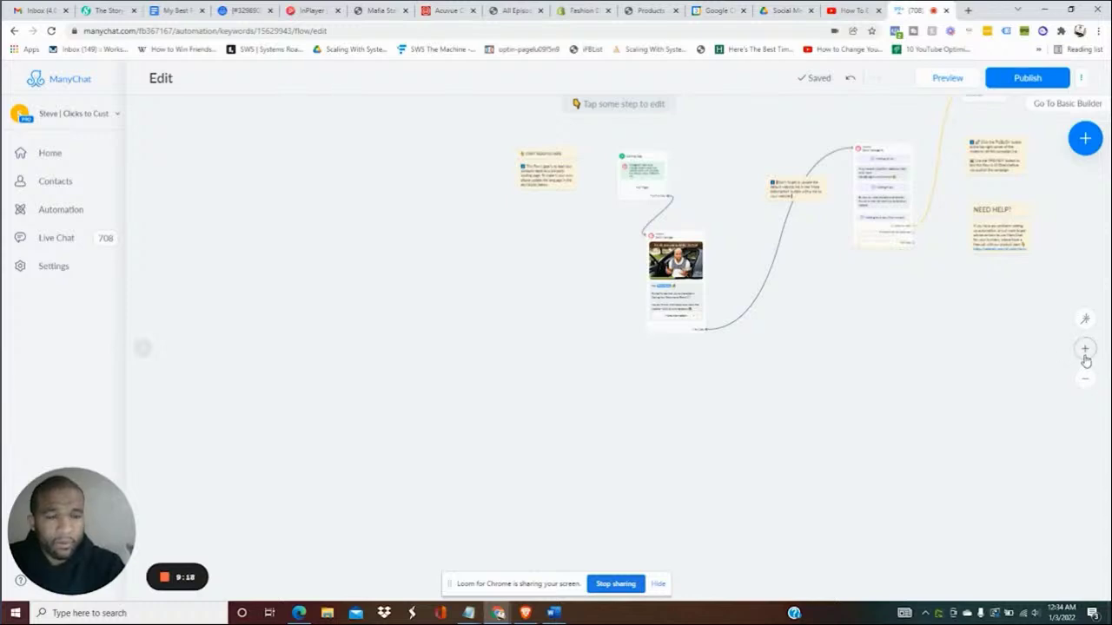
{"action": "left_click", "coordinate": [1084, 349]}
{"action": "left_click_drag", "start_coordinate": [944, 374], "coordinate": [687, 504]}
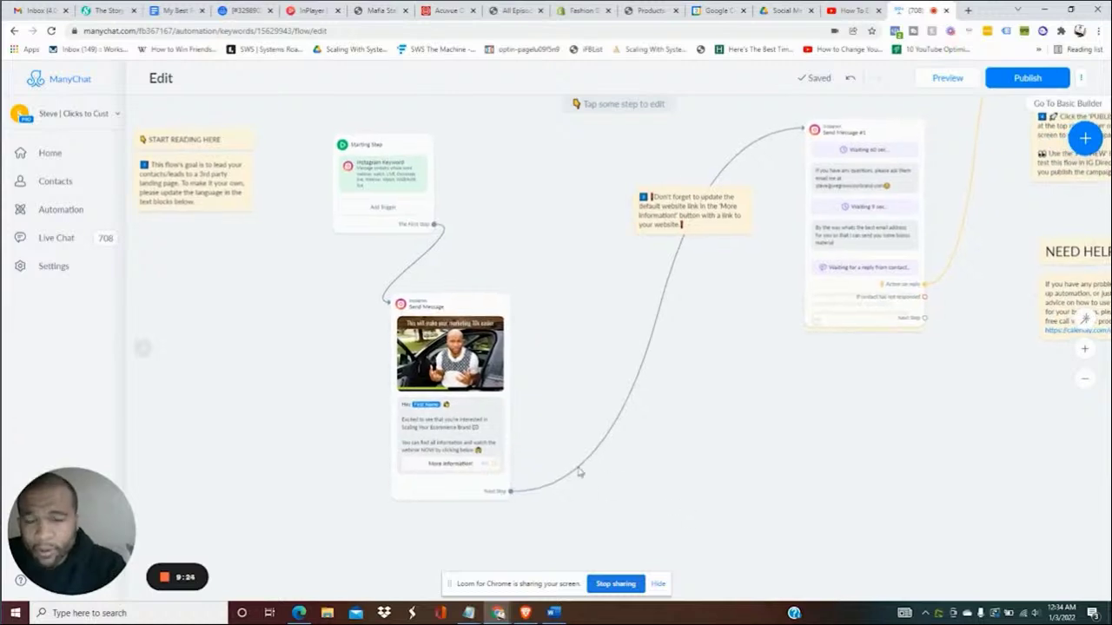
{"action": "left_click", "coordinate": [478, 427]}
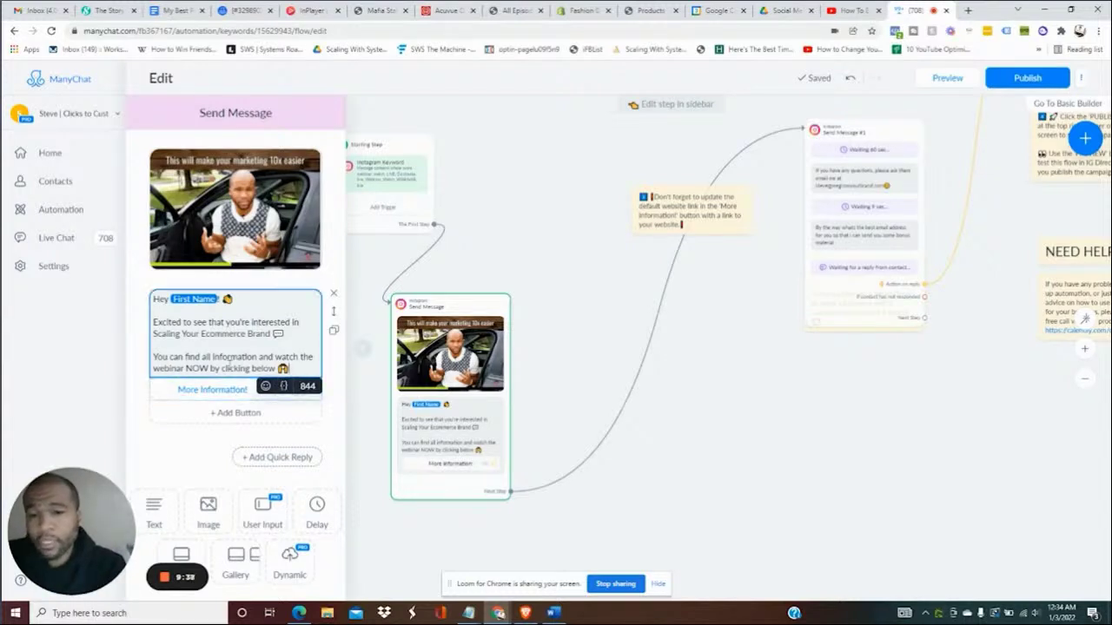
{"action": "left_click", "coordinate": [838, 187]}
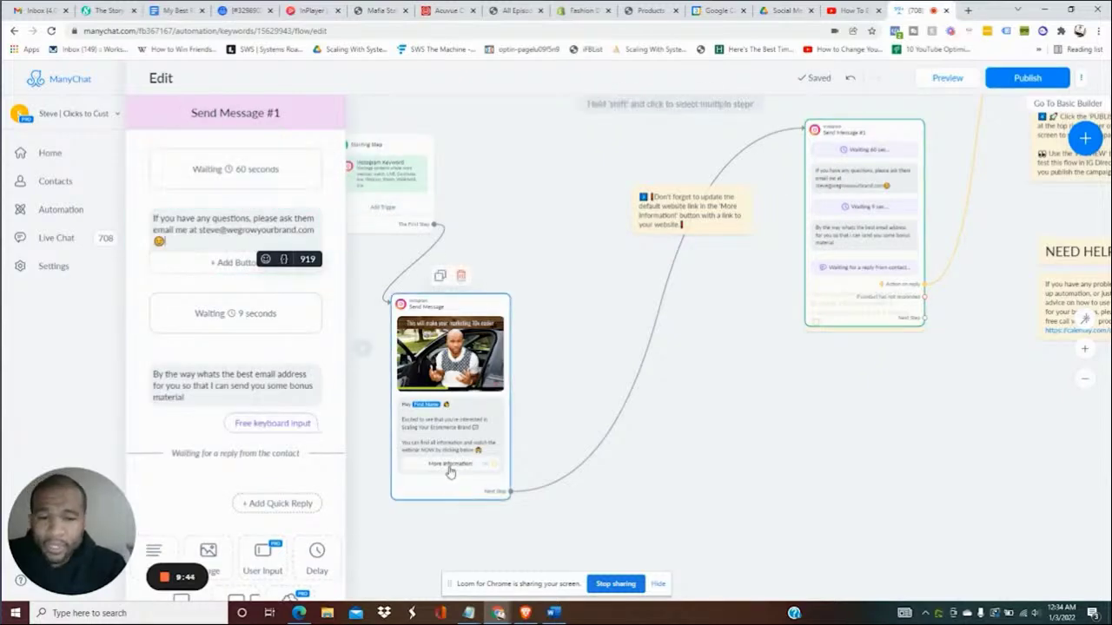
{"action": "left_click", "coordinate": [449, 431]}
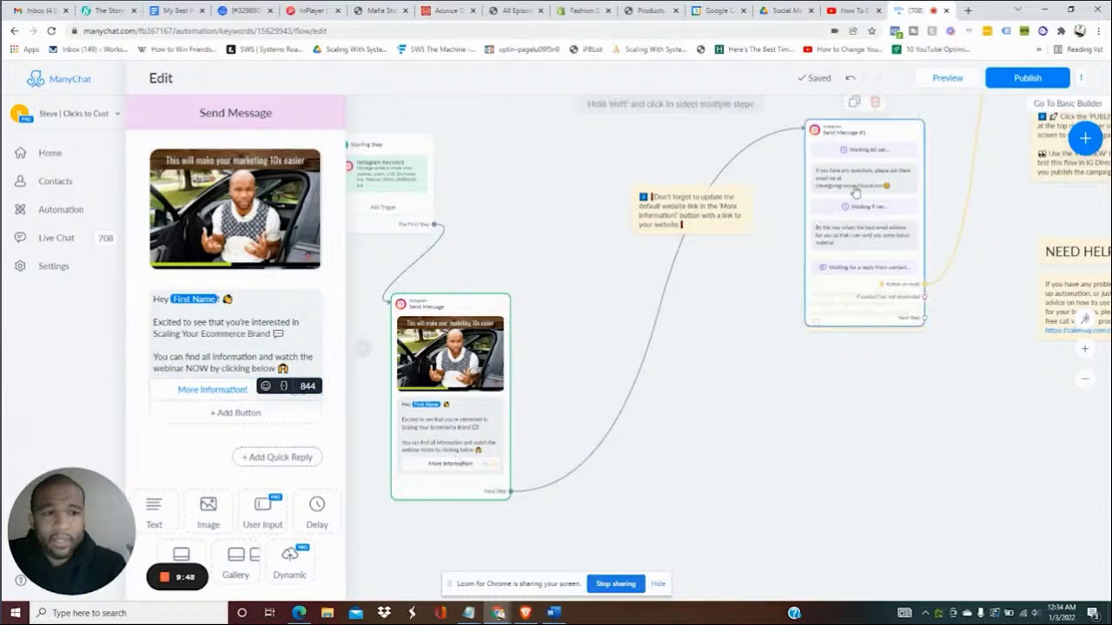
{"action": "left_click", "coordinate": [857, 180]}
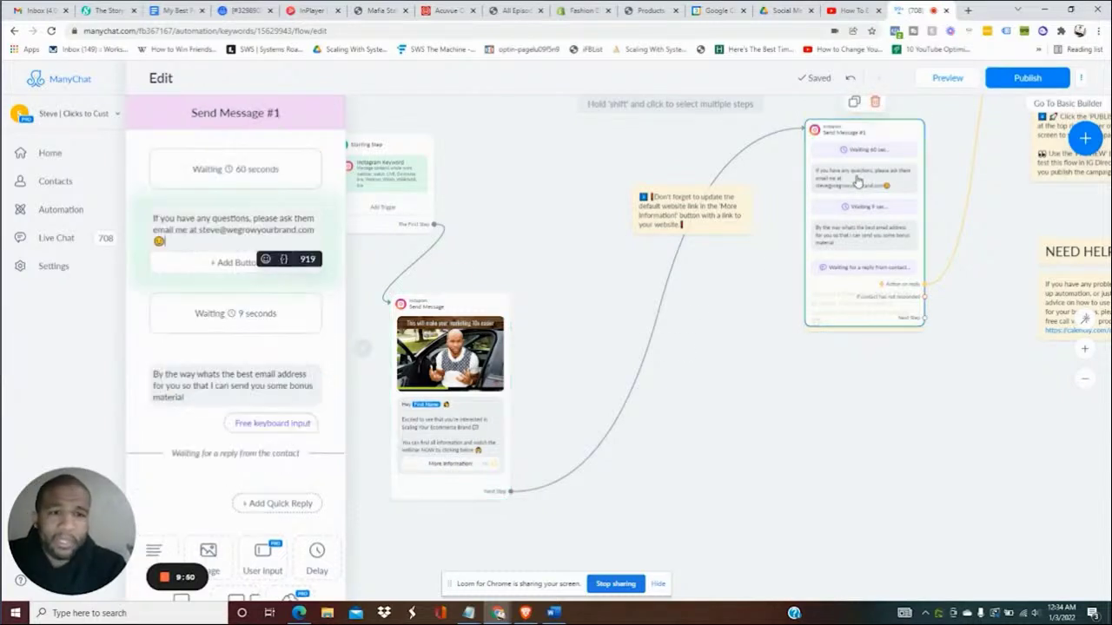
Step: Replace the personal contact email in Send Message #1's questions text with the company's support email address
{"action": "left_click", "coordinate": [163, 242]}
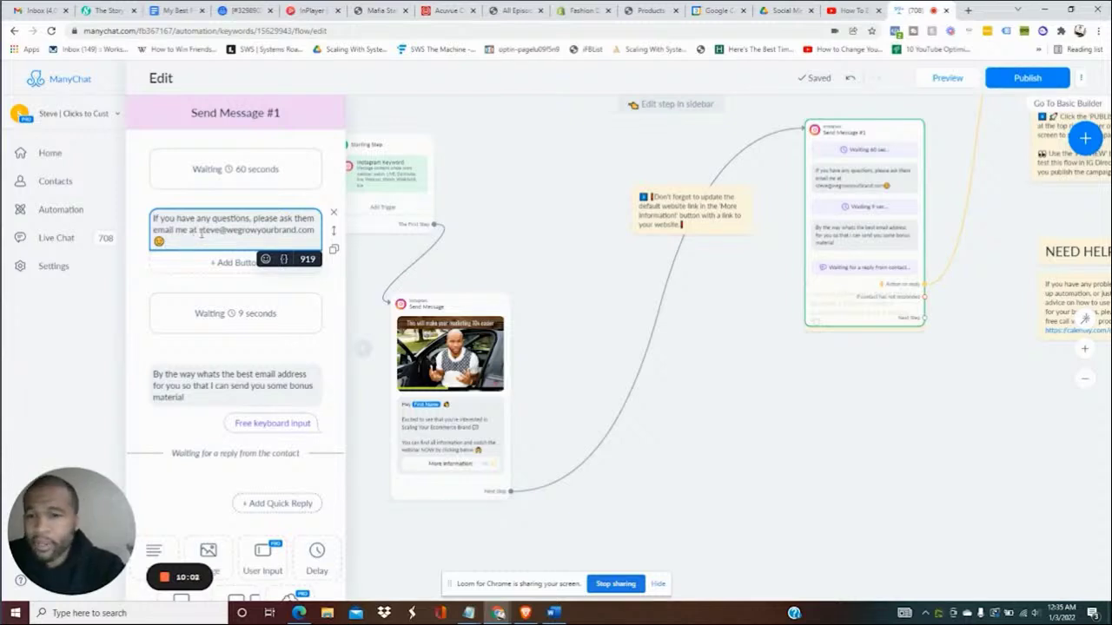
{"action": "left_click", "coordinate": [218, 230]}
{"action": "key", "text": "BackSpace"}
{"action": "key", "text": "BackSpace"}
{"action": "key", "text": "BackSpace"}
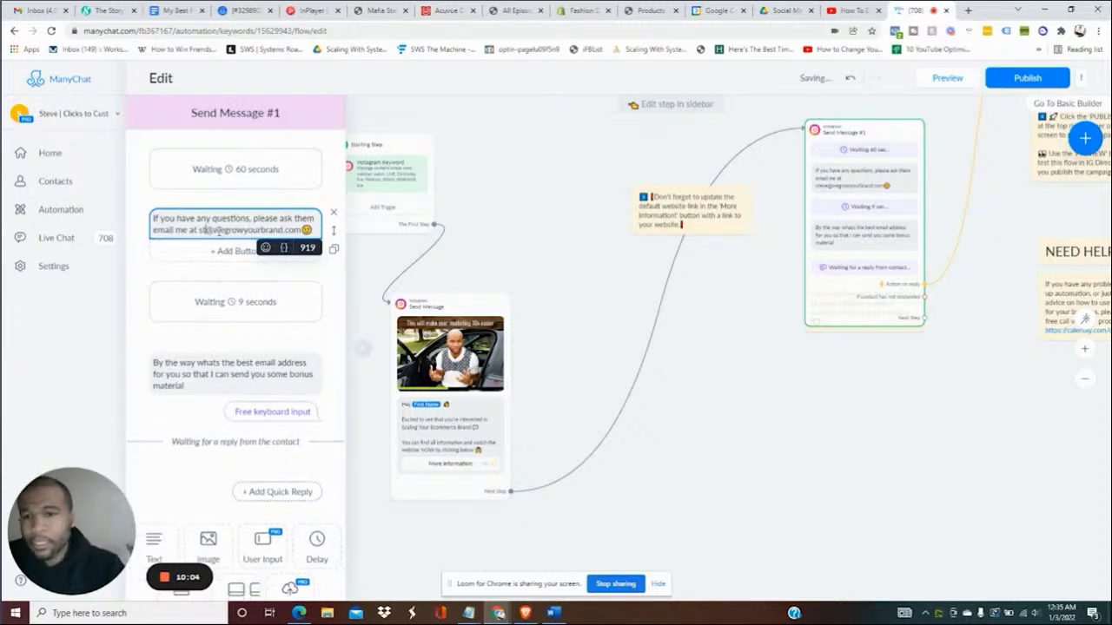
{"action": "type", "text": "upport"}
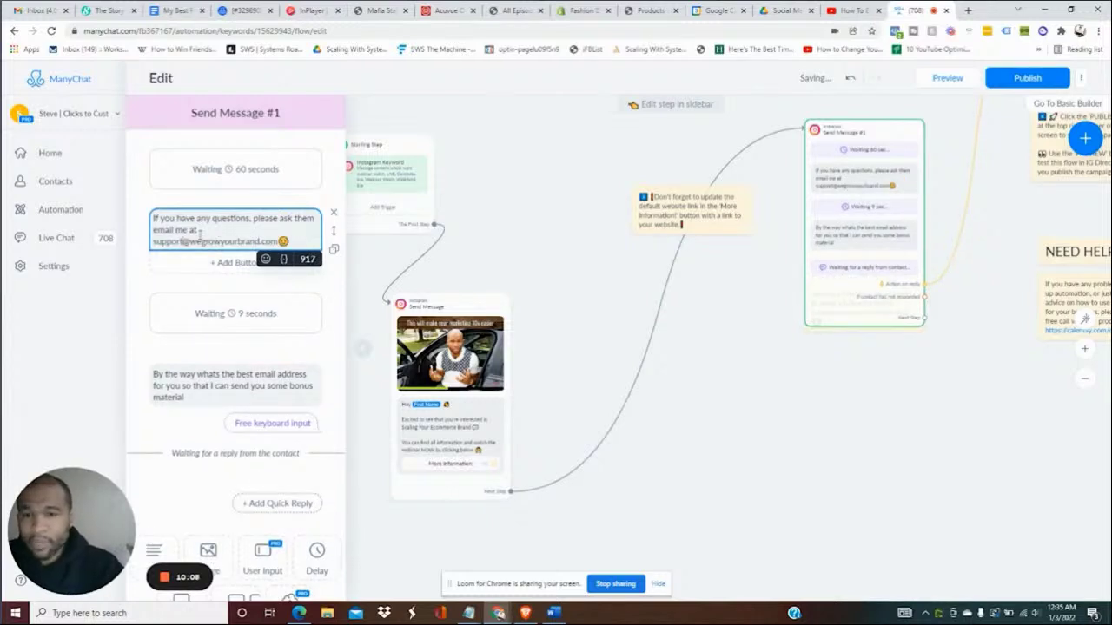
{"action": "left_click", "coordinate": [153, 244]}
{"action": "key", "text": "BackSpace"}
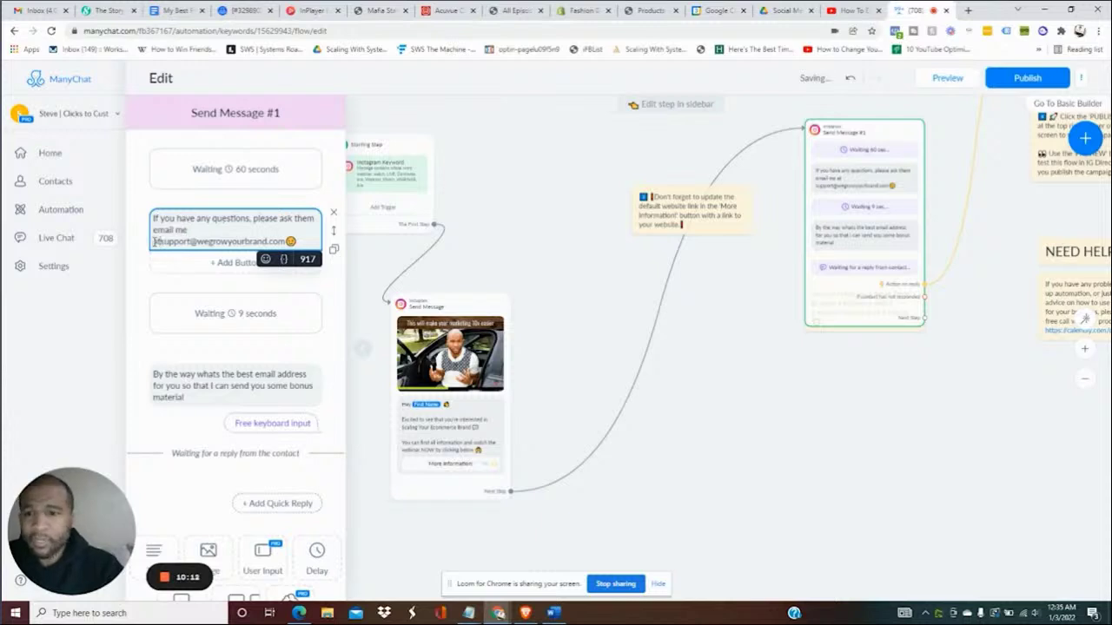
{"action": "left_click", "coordinate": [184, 282]}
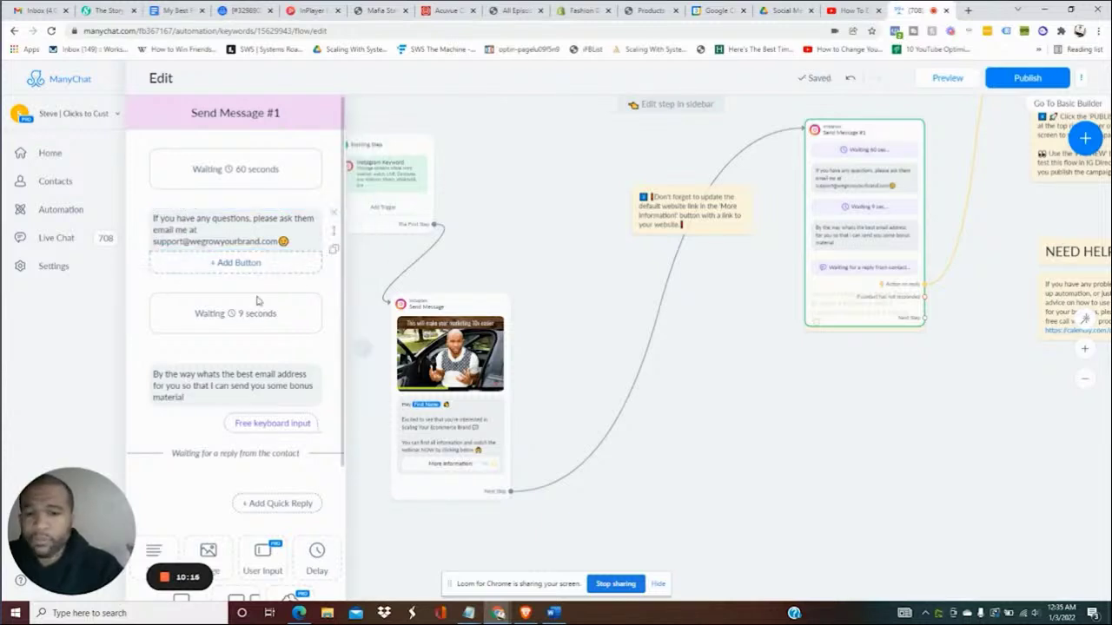
Step: Publish the edited "Redirect Customers to Landing Page" flow
{"action": "mouse_move", "coordinate": [357, 302]}
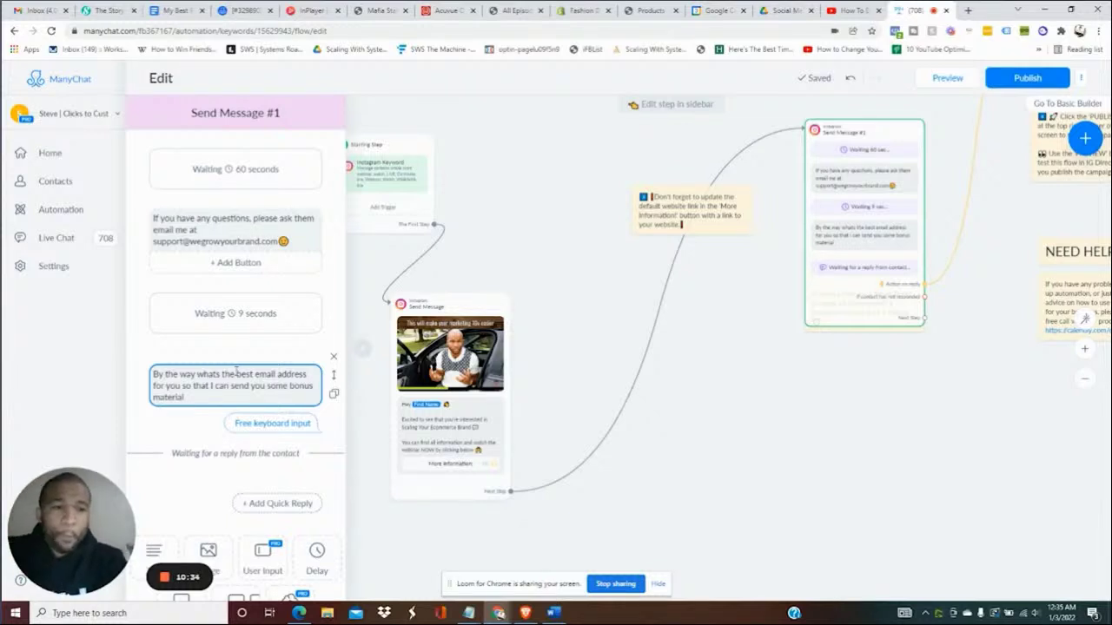
{"action": "left_click", "coordinate": [387, 466]}
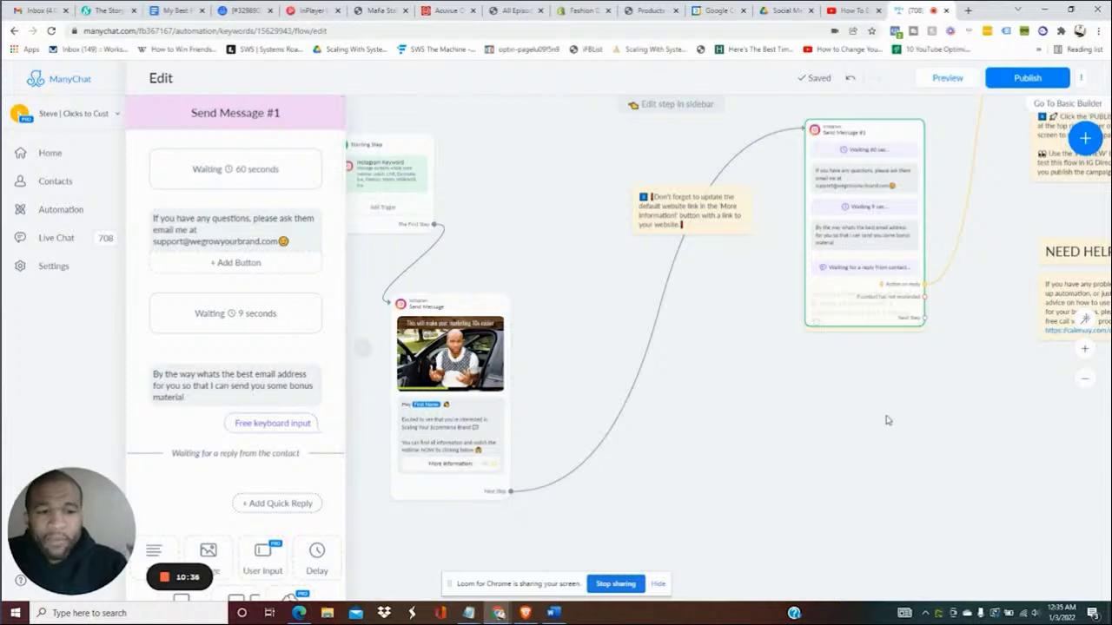
{"action": "left_click_drag", "start_coordinate": [886, 421], "coordinate": [712, 490]}
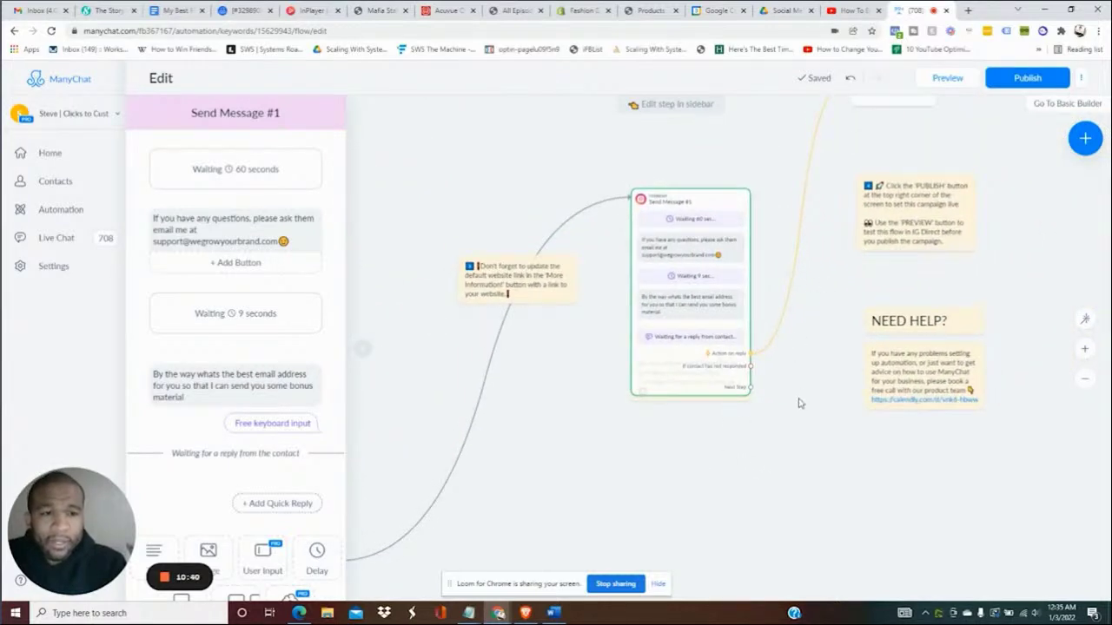
{"action": "scroll", "coordinate": [796, 402], "scroll_direction": "up", "scroll_amount": 3}
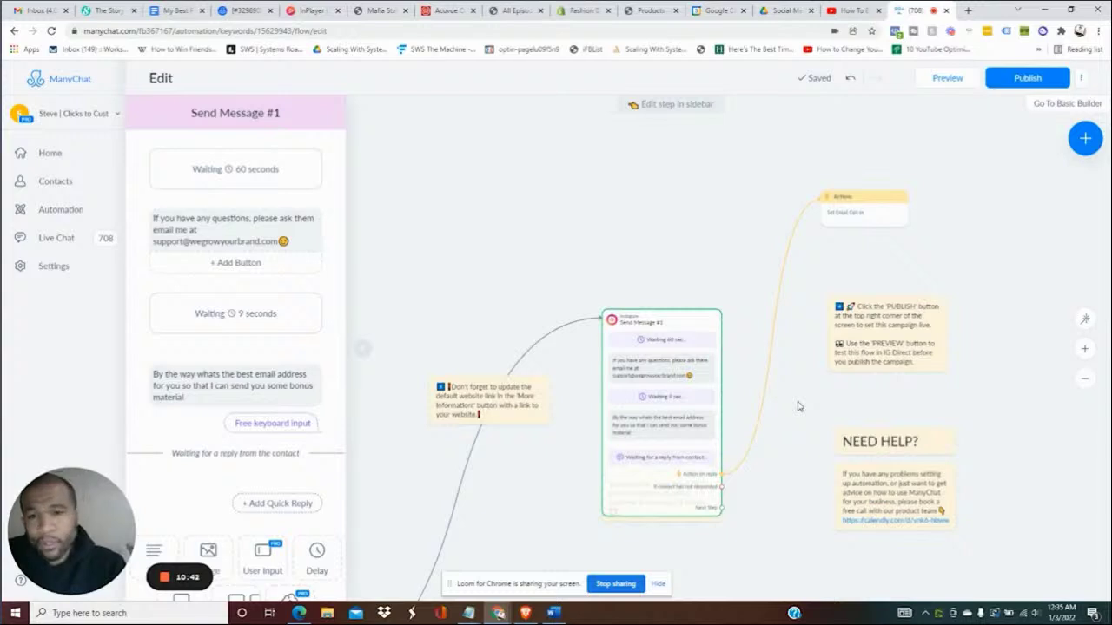
{"action": "scroll", "coordinate": [978, 224], "scroll_direction": "down", "scroll_amount": 1}
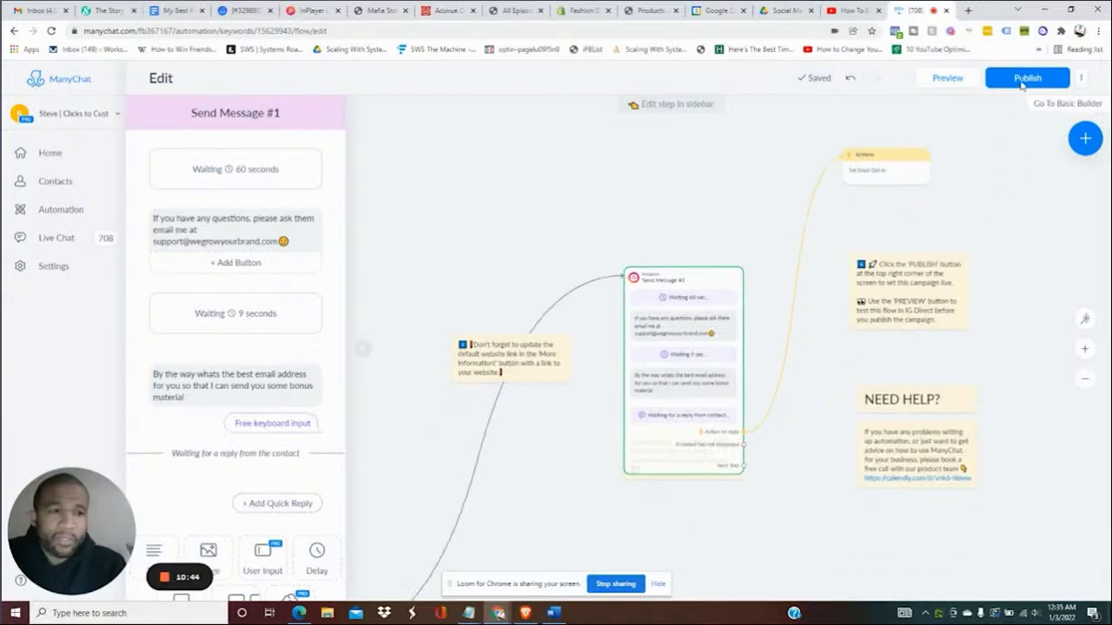
{"action": "left_click", "coordinate": [1022, 80]}
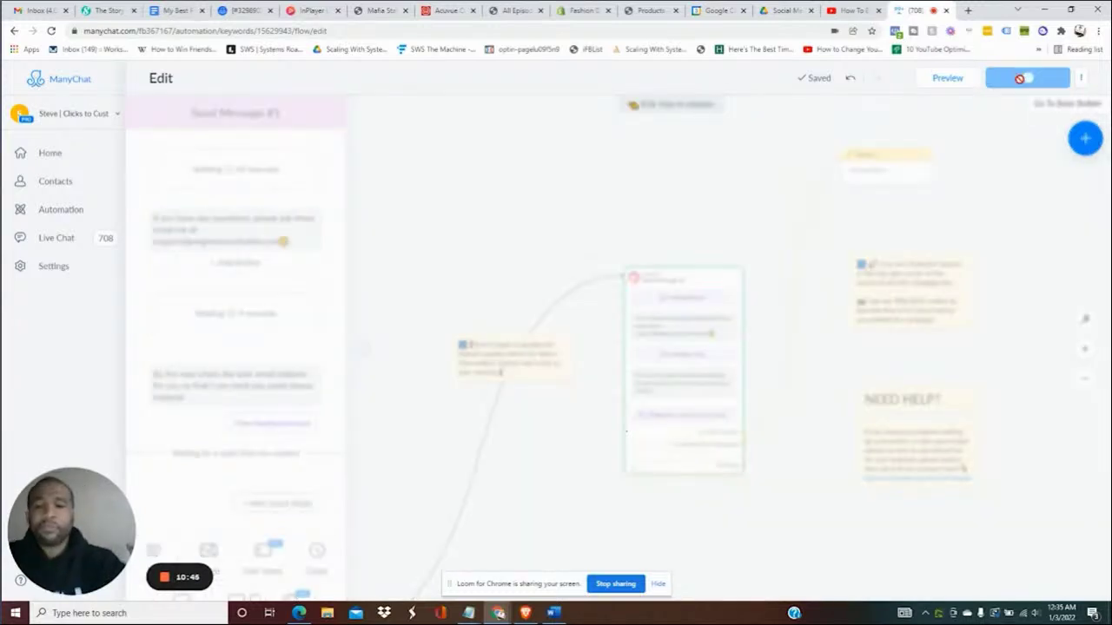